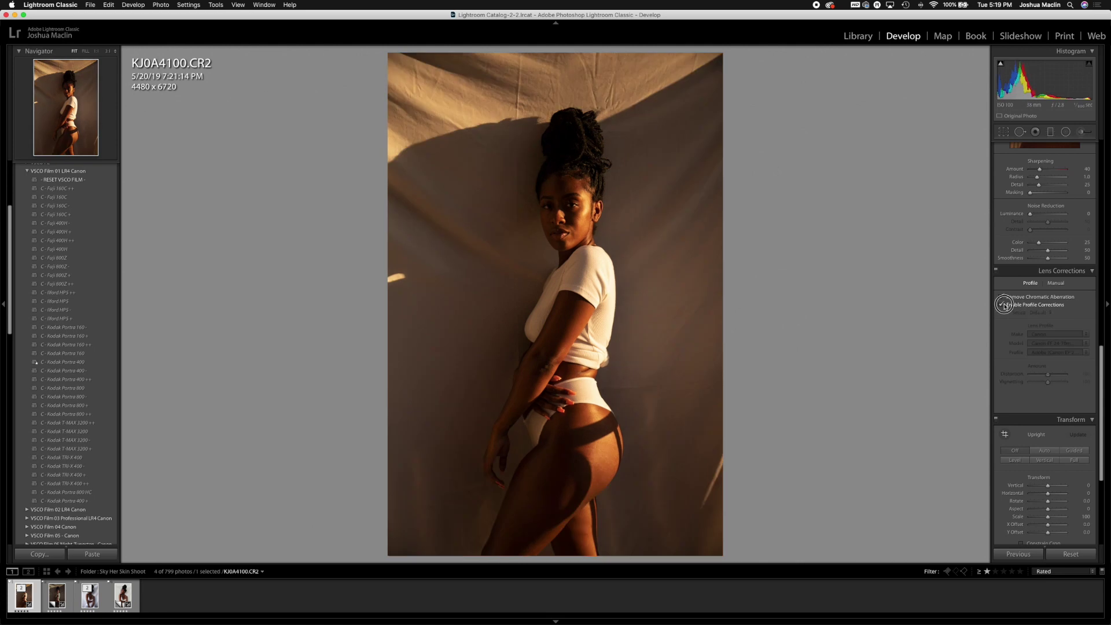
Turn on Remove Chromatic Aberration and leave Enable Profile Corrections off in the lens corrections
click(1001, 298)
click(1003, 298)
click(1002, 305)
scroll(1057, 334, up, 2)
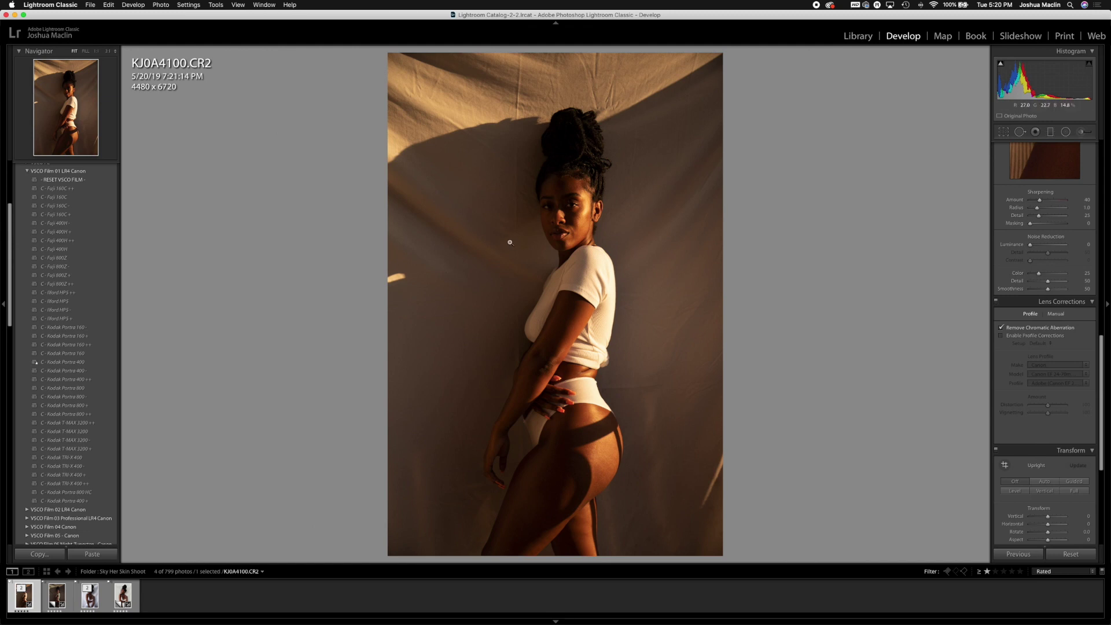
Lower the photo's Highlights to −57 in the basic tone adjustments
scroll(1052, 336, up, 15)
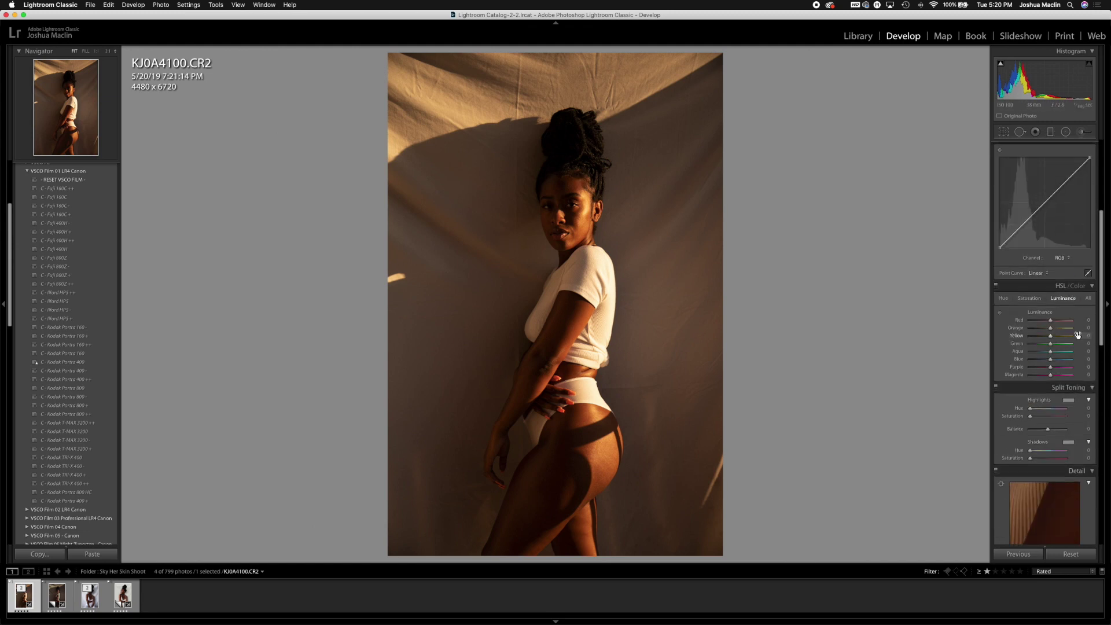
scroll(1076, 335, up, 2)
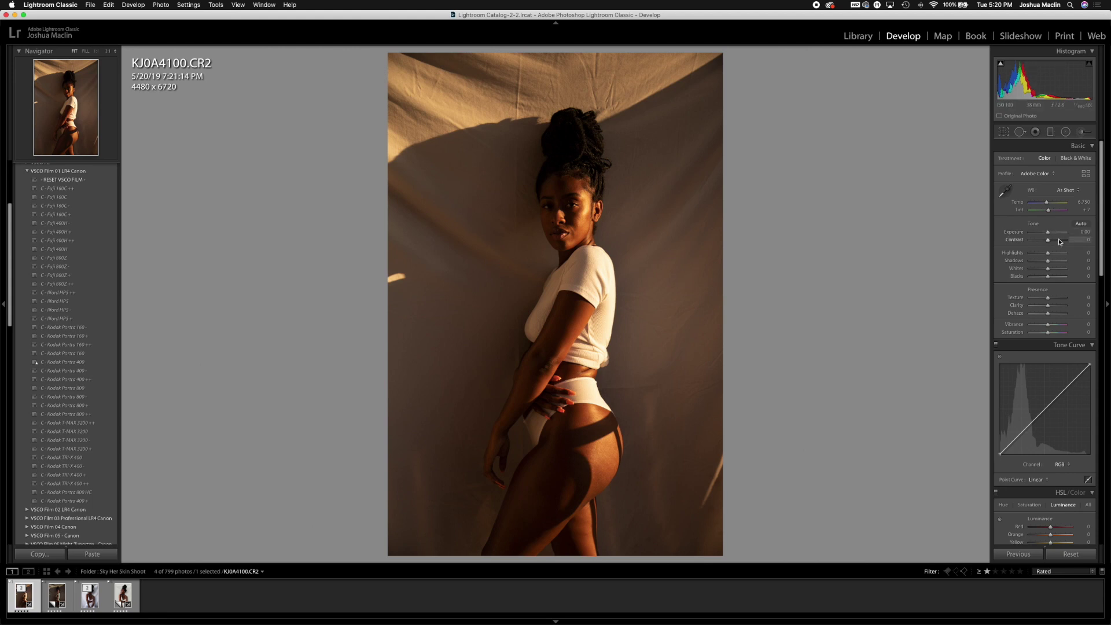
scroll(1067, 250, down, 3)
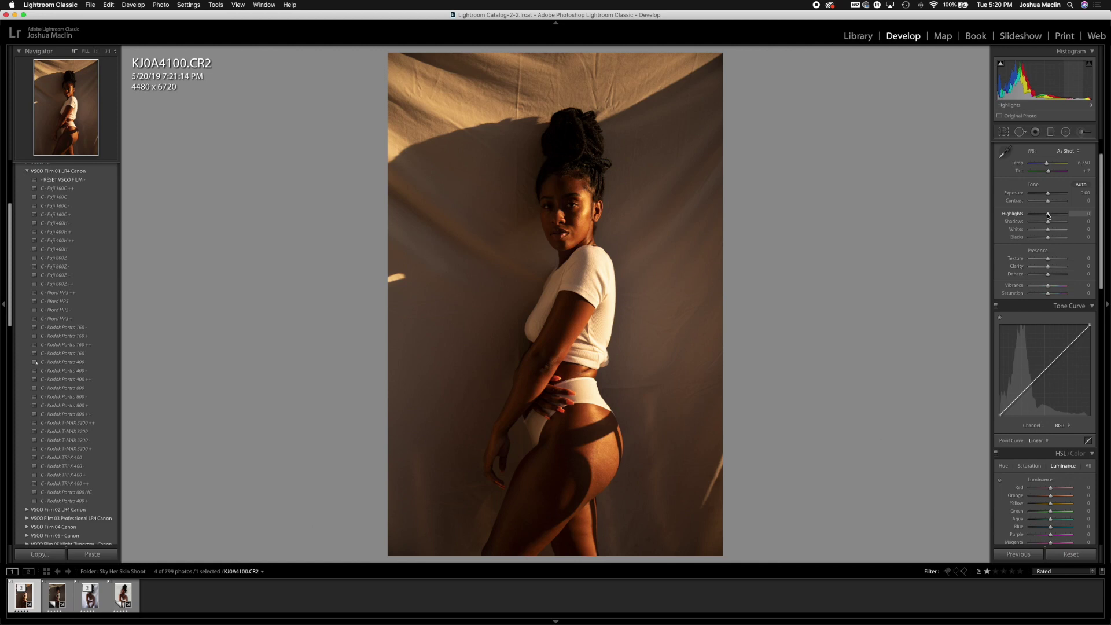
drag(1048, 216, 1039, 214)
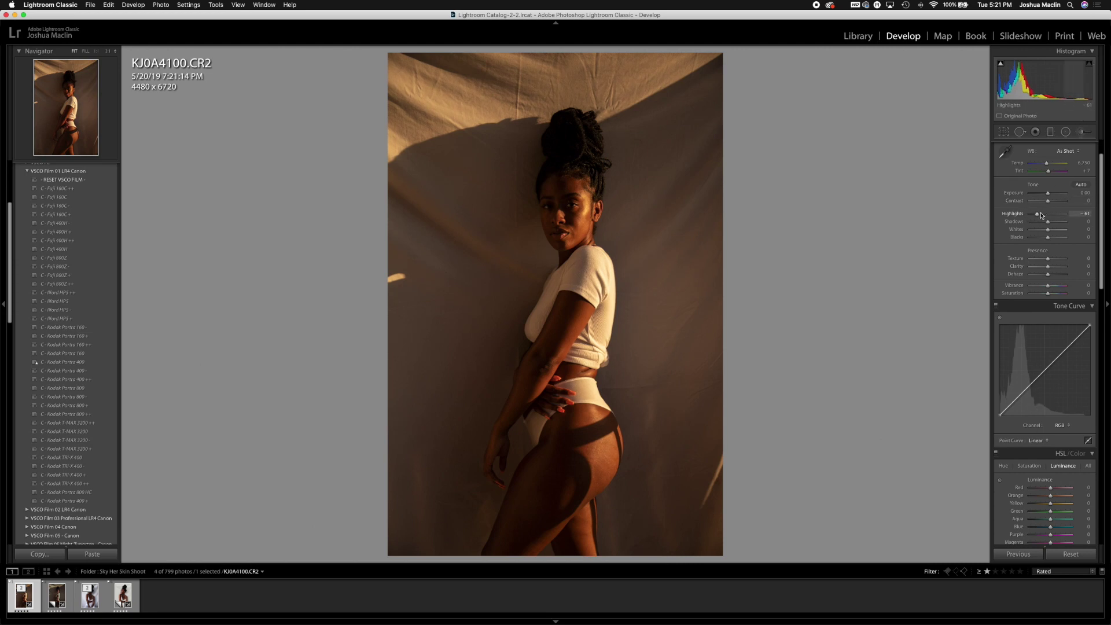
double_click(1044, 215)
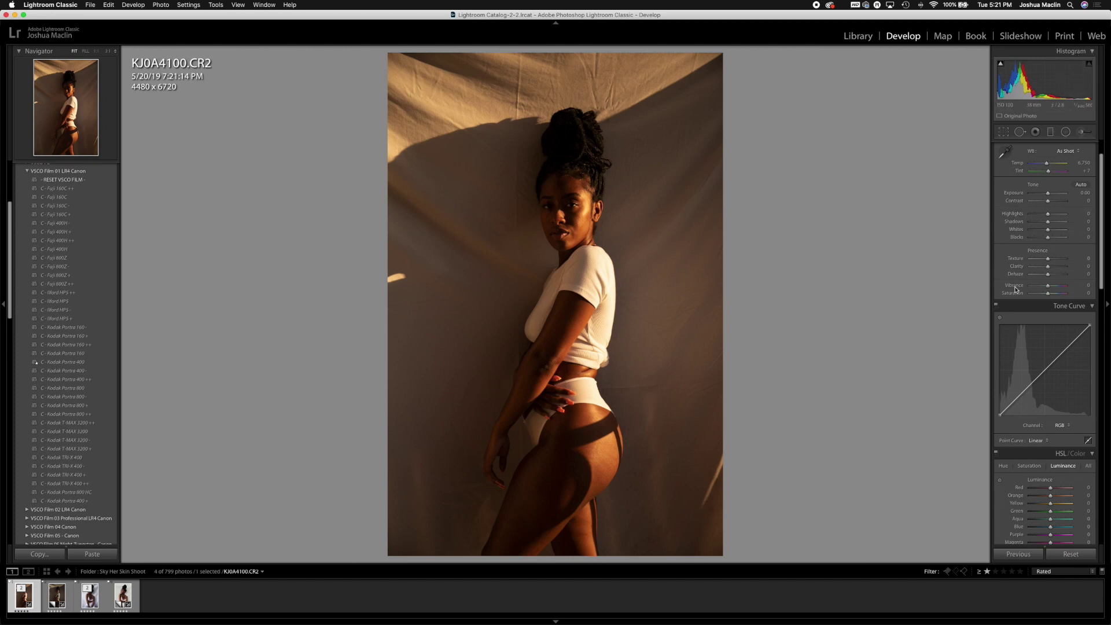
drag(1046, 219, 1037, 220)
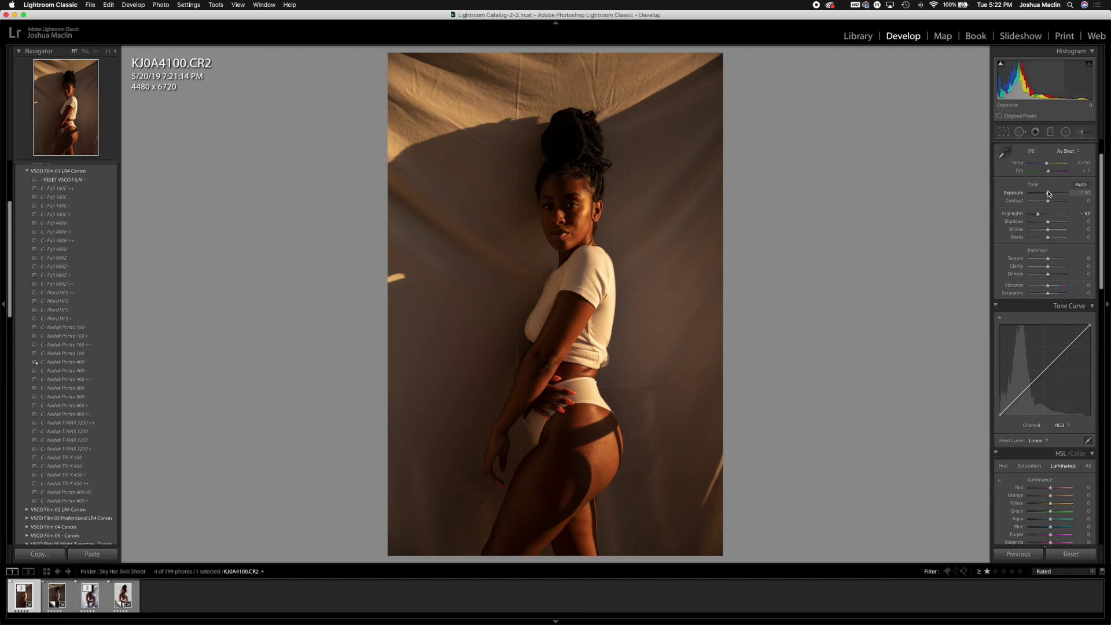
Lower the photo's Whites to −56 in the basic tone adjustments
click(1047, 232)
drag(1047, 231, 1039, 232)
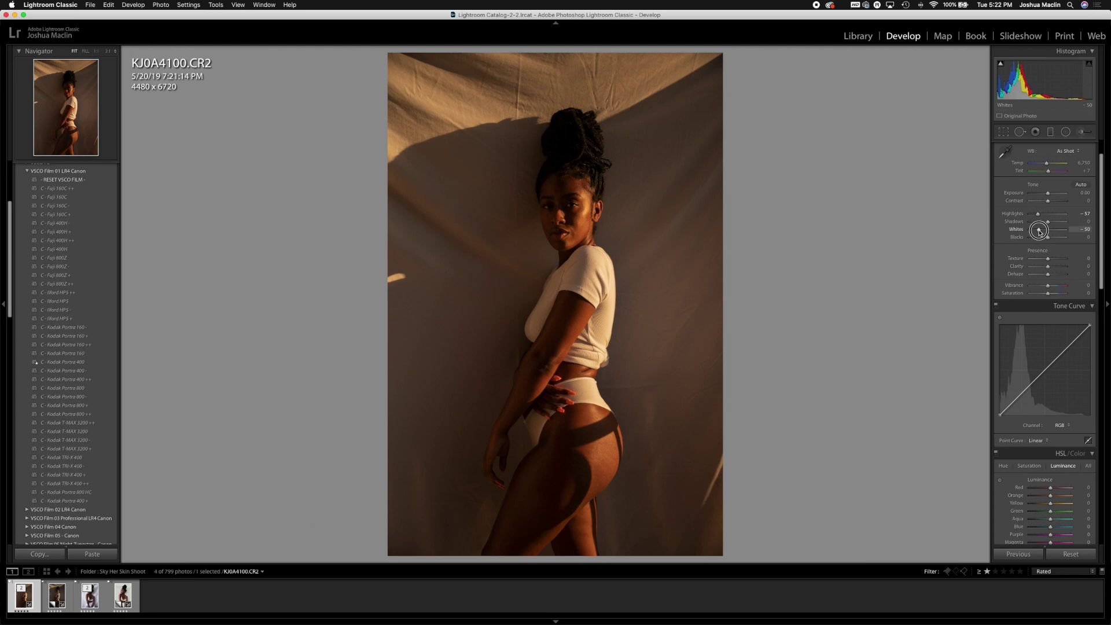
drag(1038, 231, 1037, 231)
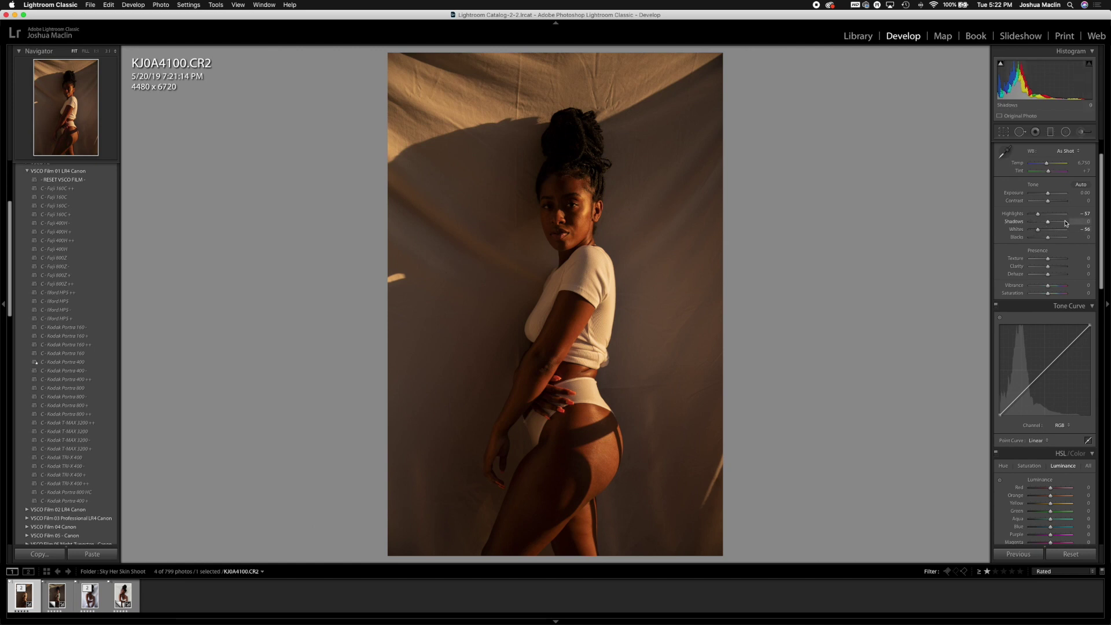
Compare the before and after versions of the whole photo and of the white shirt's sleeve up close
key(backslash)
key(backslash)
key(backslash)
key(backslash)
key(backslash)
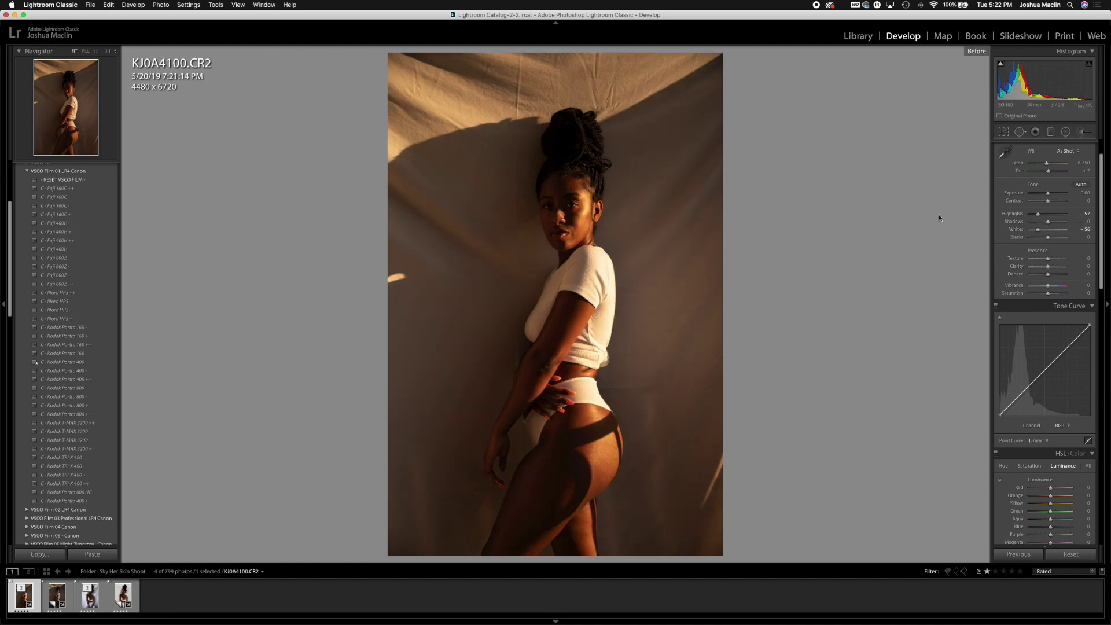
key(backslash)
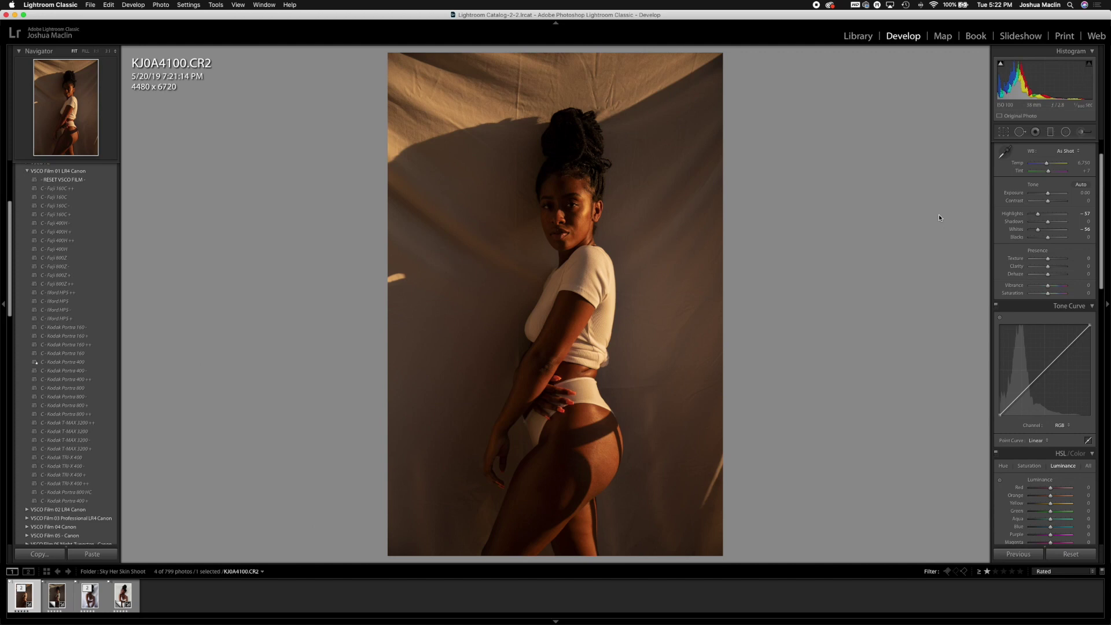
click(602, 292)
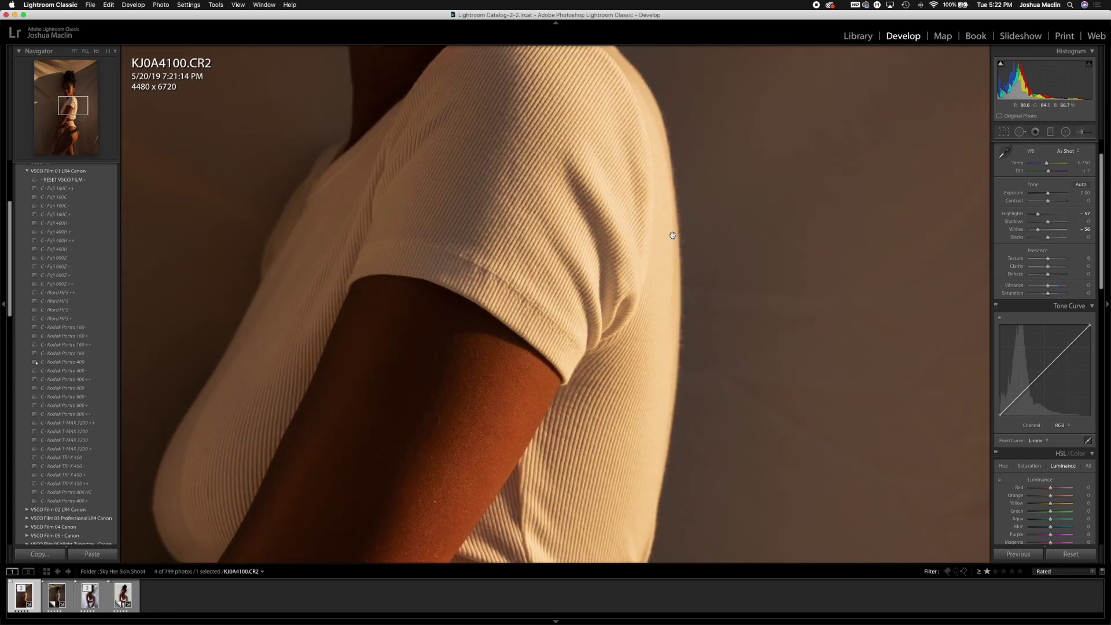
key(backslash)
key(backslash)
key(backslash)
key(backslash)
key(backslash)
key(backslash)
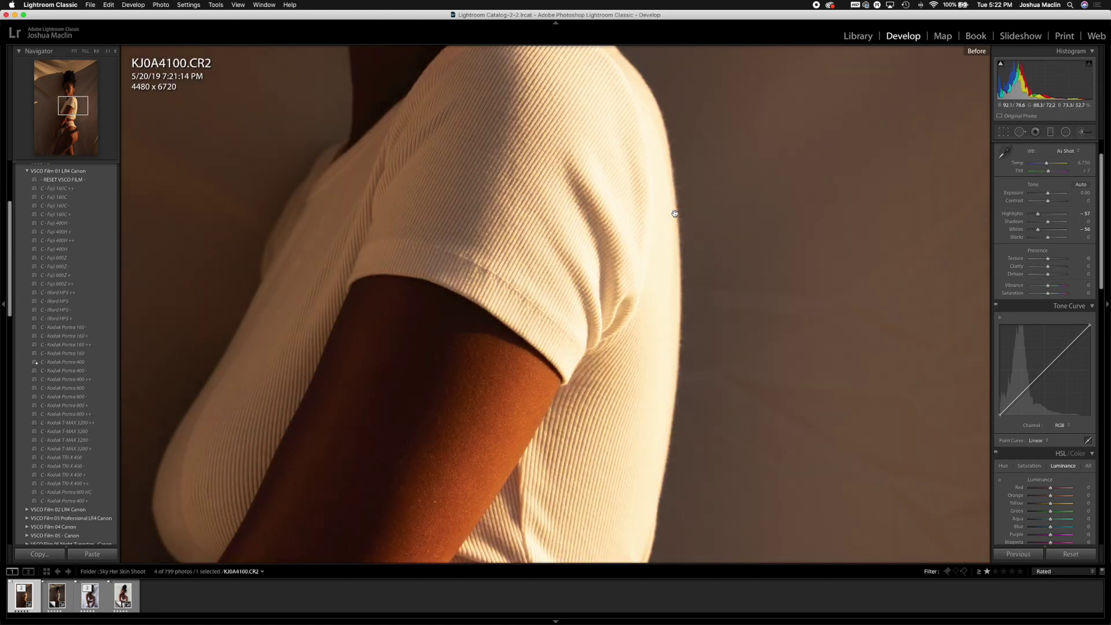
key(backslash)
key(backslash)
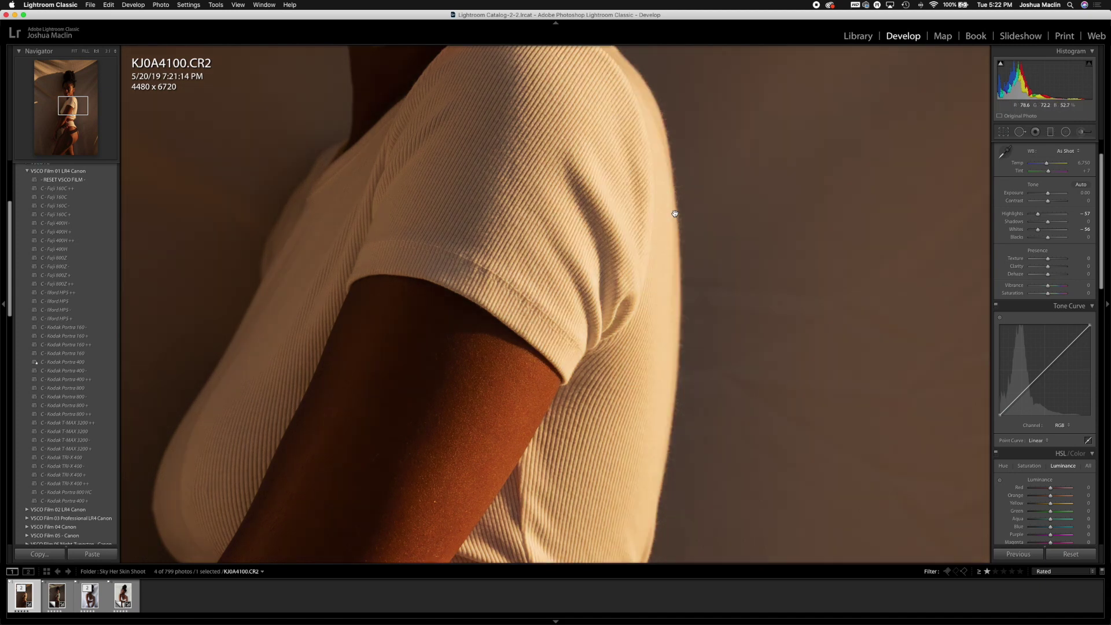
click(675, 213)
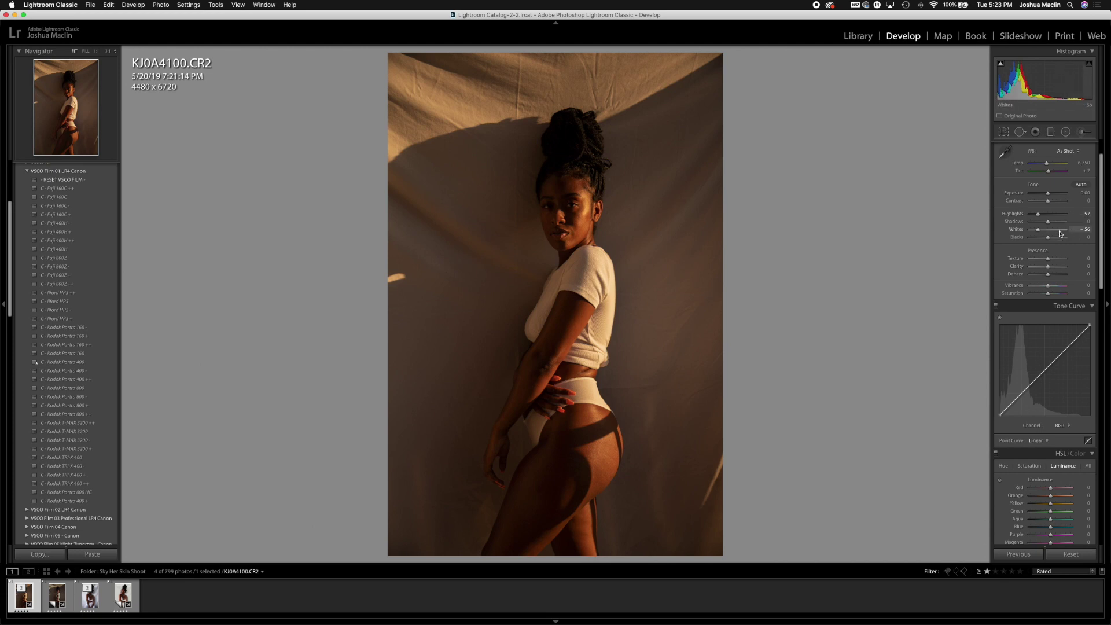
Raise the photo's Shadows to +49 and its Blacks to +30
drag(1048, 225, 1055, 226)
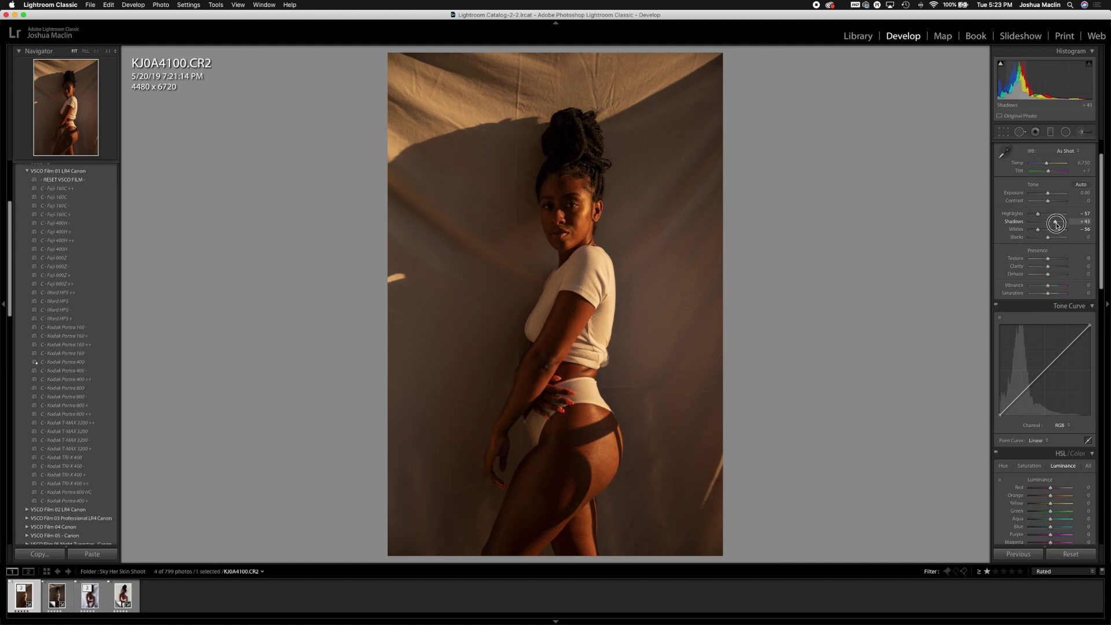
drag(1055, 225, 1056, 225)
drag(1056, 225, 1056, 225)
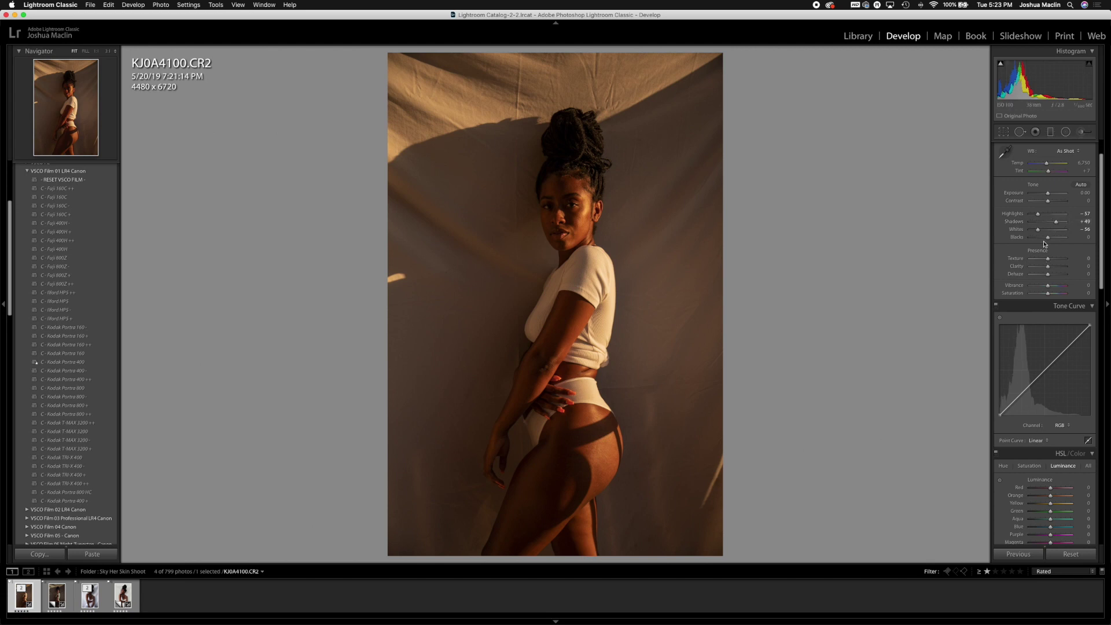
drag(1048, 239, 1052, 240)
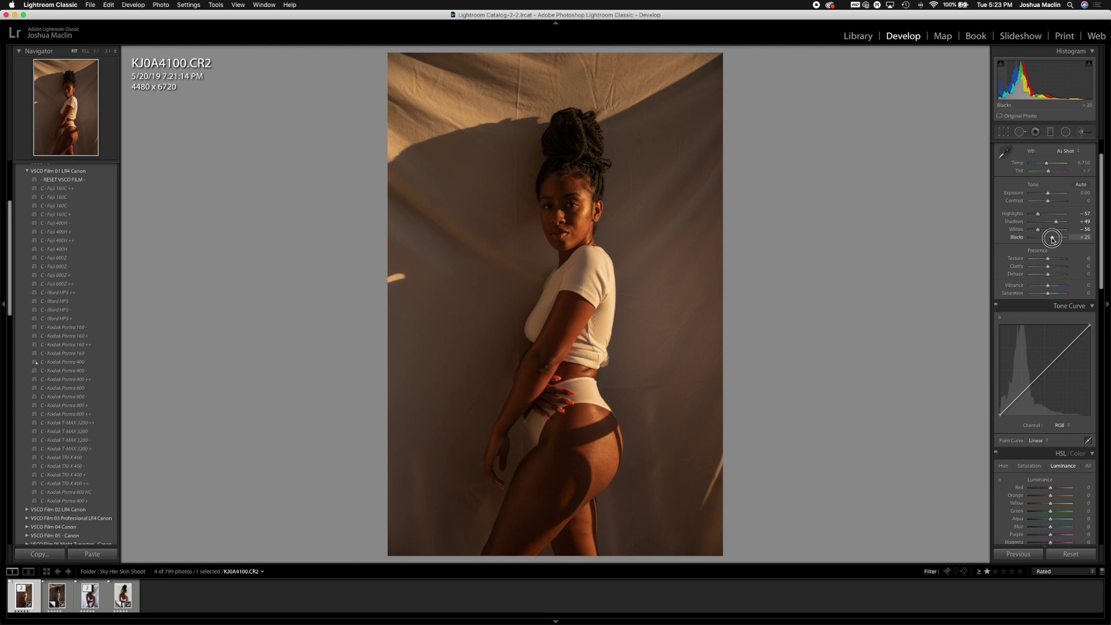
drag(1051, 239, 1053, 241)
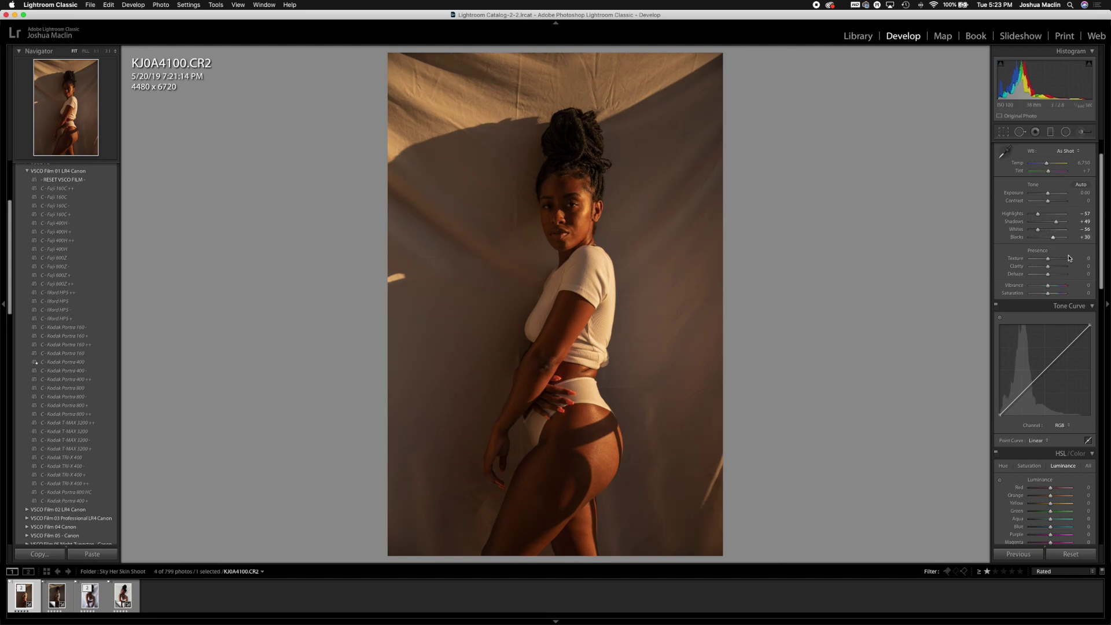
Compare the full photo before and after the Highlights, Shadows, Whites and Blacks adjustments
key(backslash)
key(backslash)
key(backslash)
key(backslash)
key(backslash)
key(backslash)
key(backslash)
key(backslash)
key(backslash)
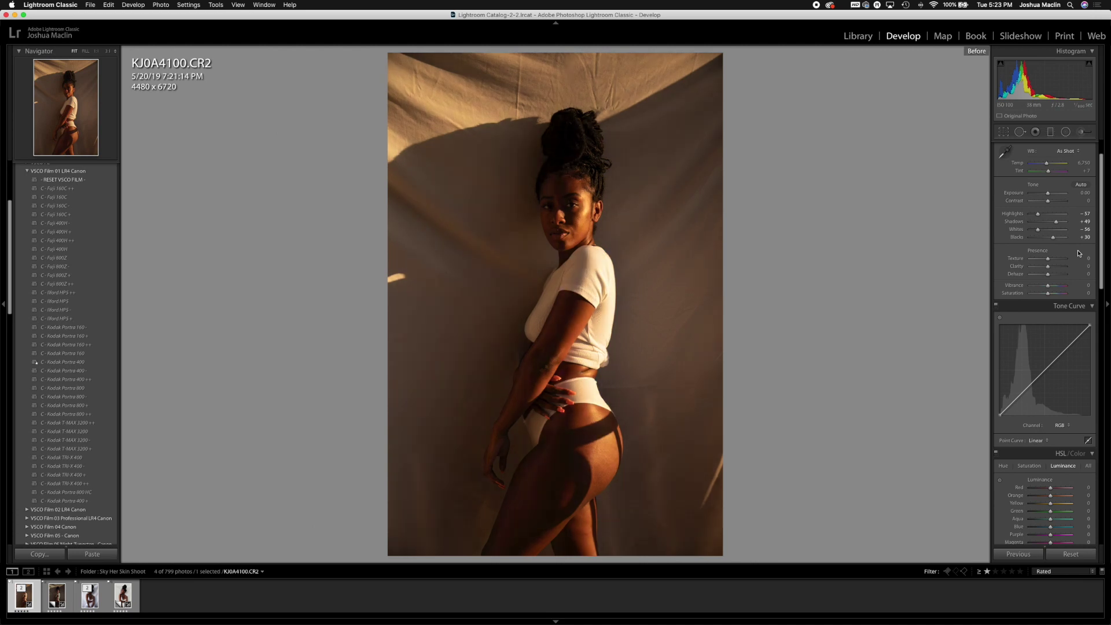
key(backslash)
key(backslash)
key(backslash)
key(backslash)
key(backslash)
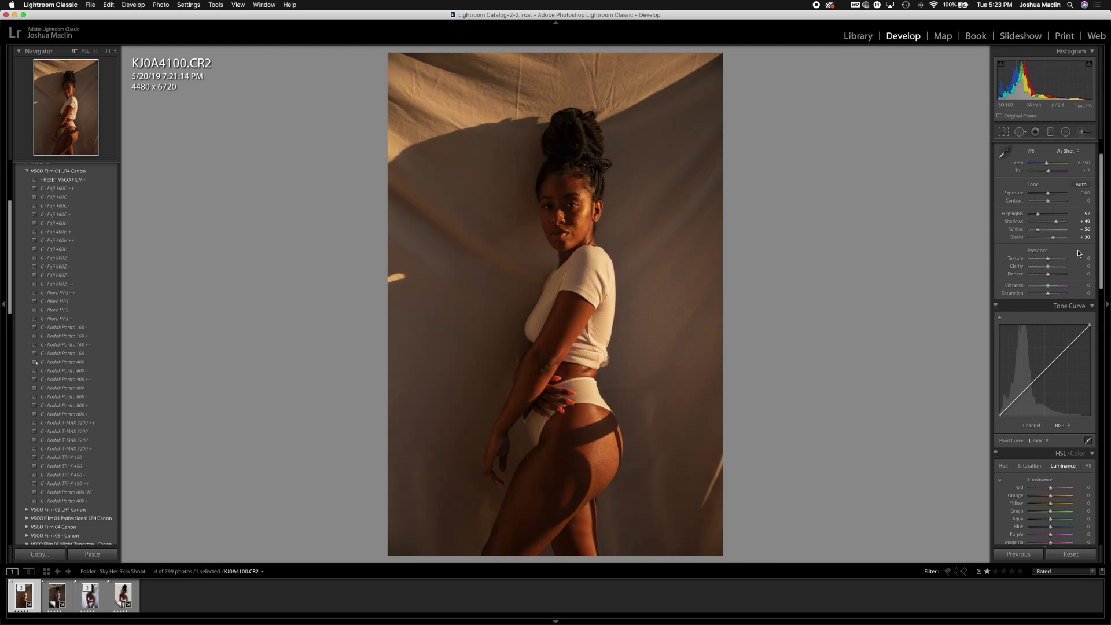
key(backslash)
key(backslash)
Raise the photo's Dehaze to +13 in the presence adjustments
scroll(1070, 252, down, 2)
scroll(1069, 253, down, 1)
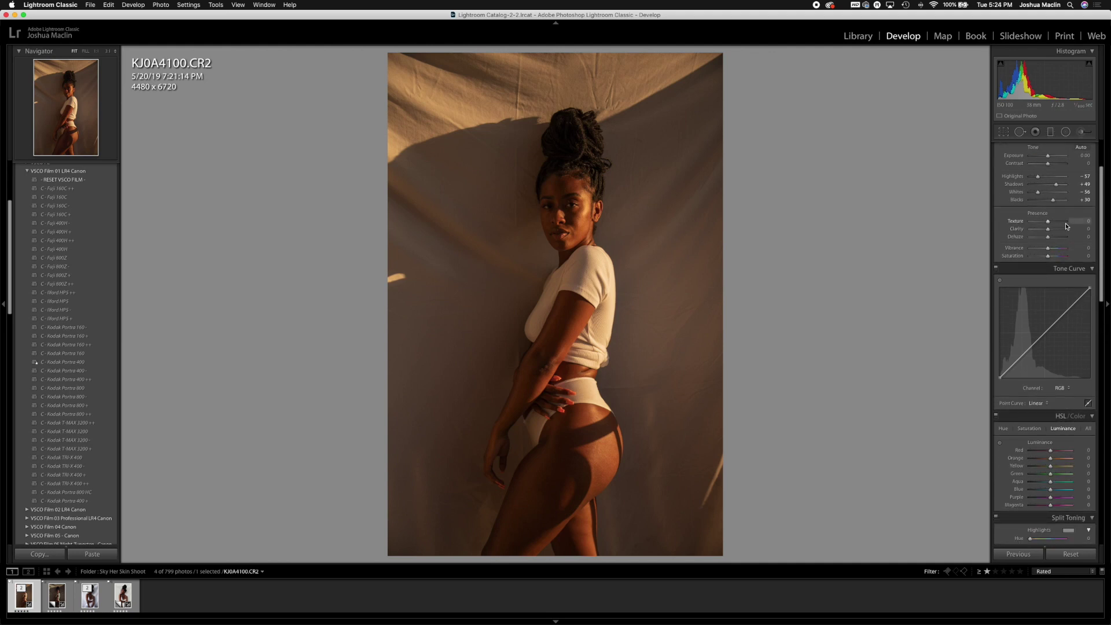
scroll(1067, 228, down, 1)
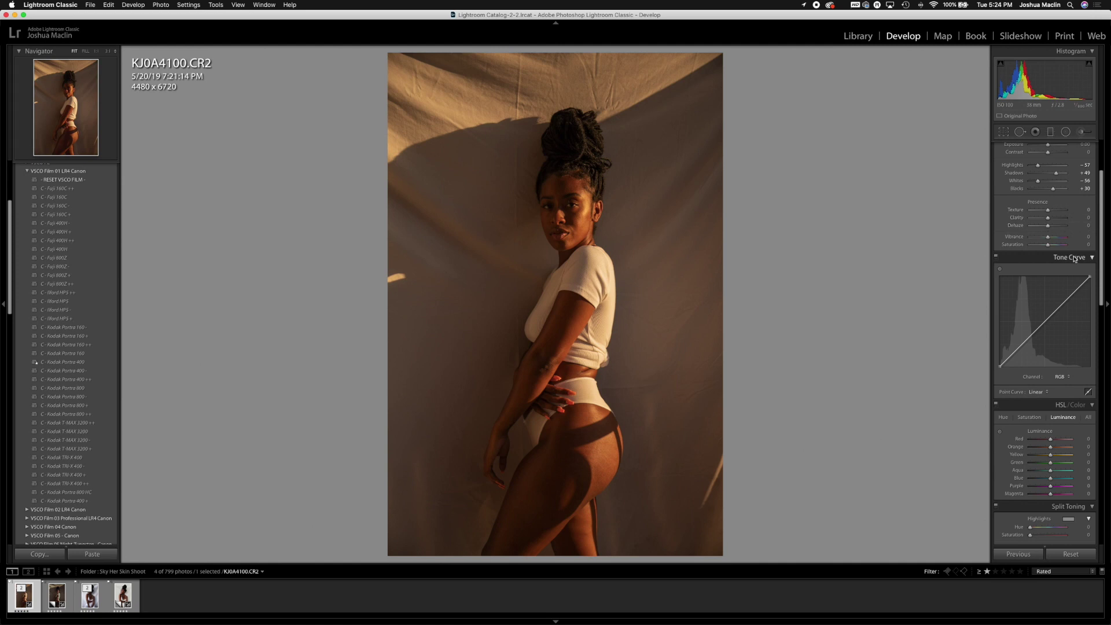
click(1049, 226)
drag(1050, 226, 1051, 226)
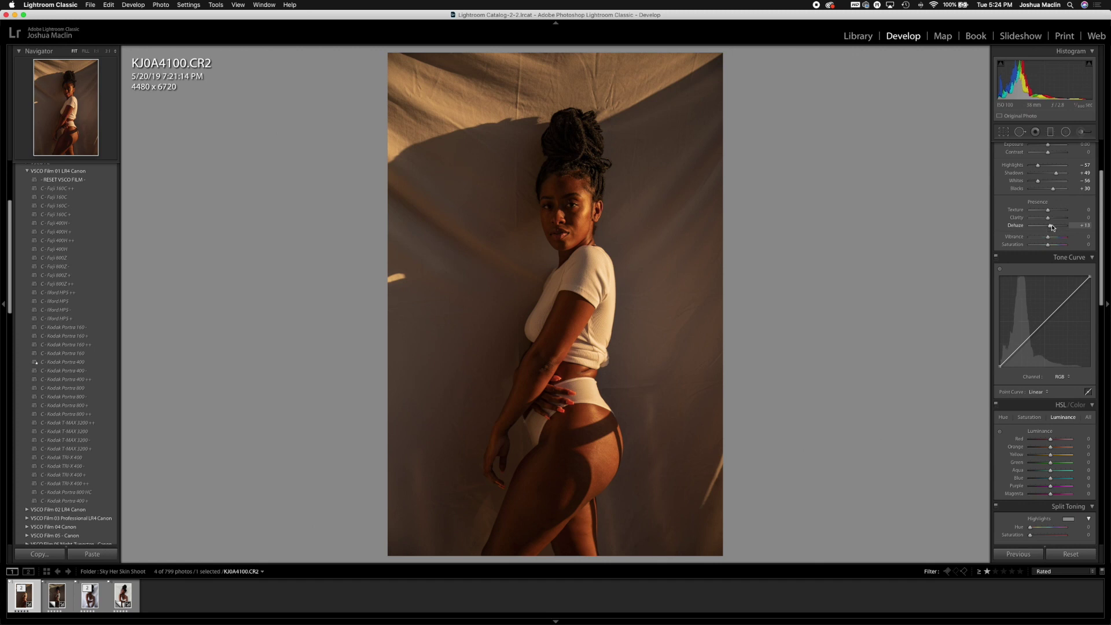
Compare the photo before and after the edits, and examine the subject's face up close
key(backslash)
key(backslash)
key(backslash)
key(backslash)
key(backslash)
key(backslash)
key(backslash)
key(backslash)
key(backslash)
key(backslash)
click(584, 191)
drag(664, 259, 733, 232)
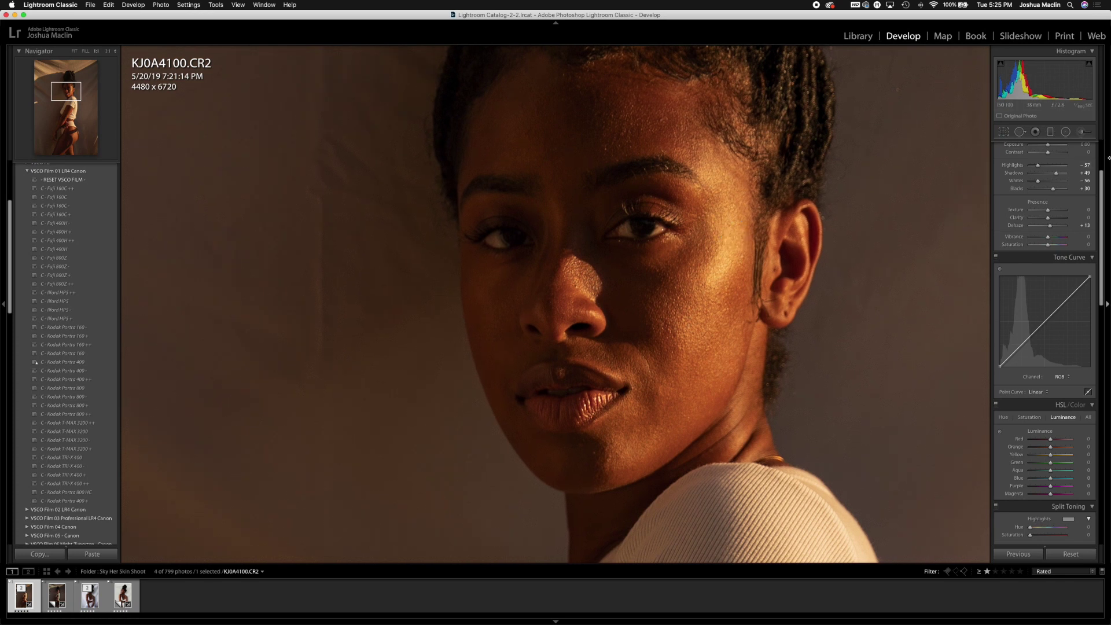
drag(830, 143, 756, 161)
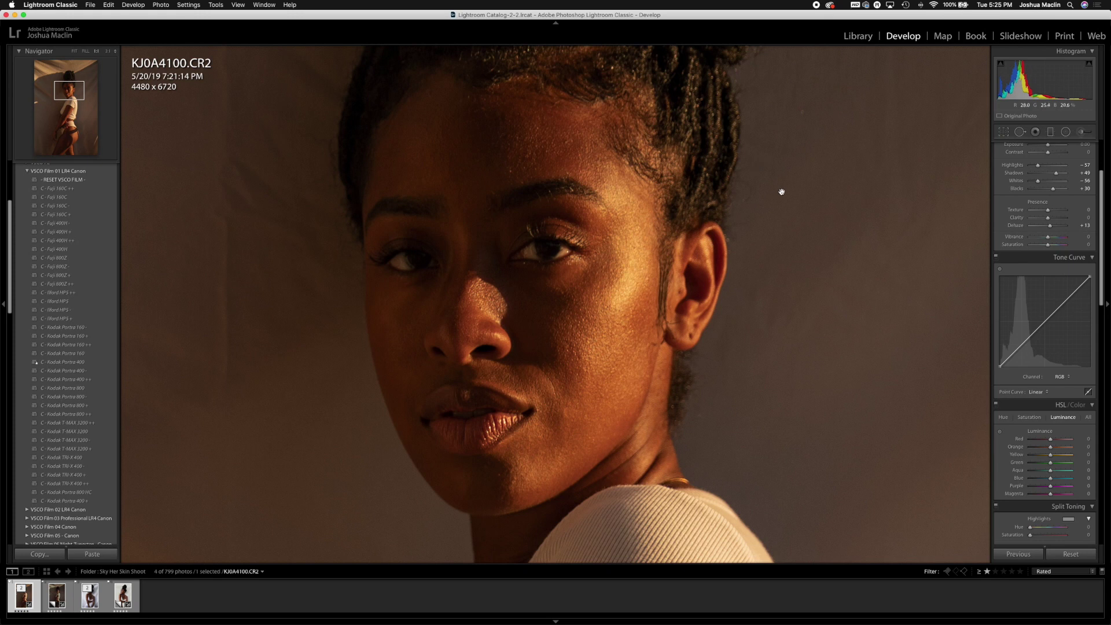
click(647, 218)
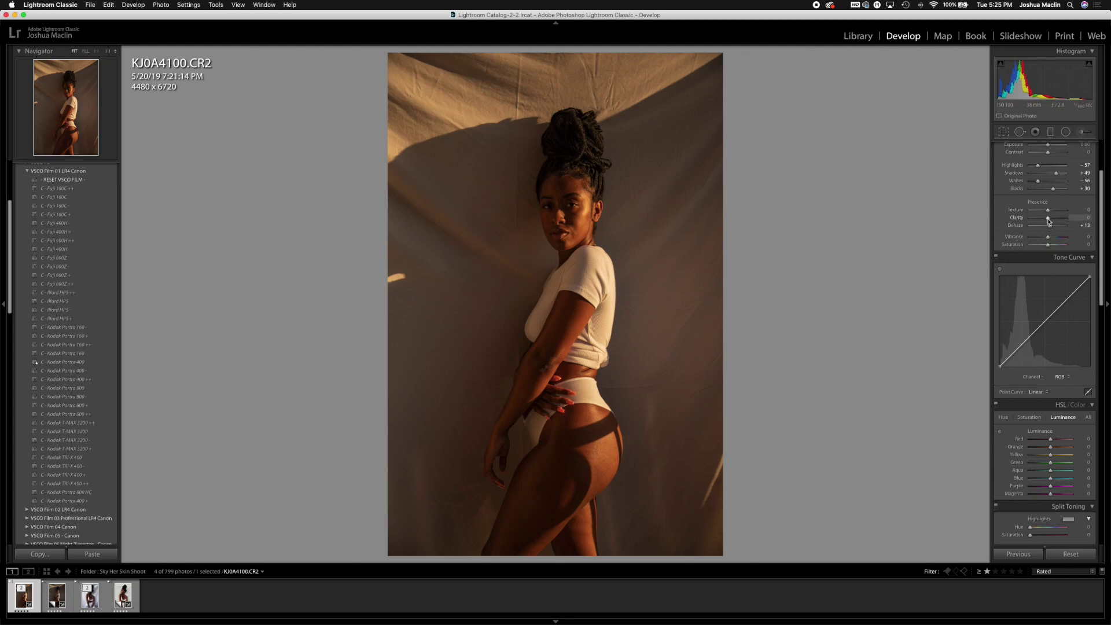
Lower Clarity to −3, judging the effect on the subject's face
click(563, 206)
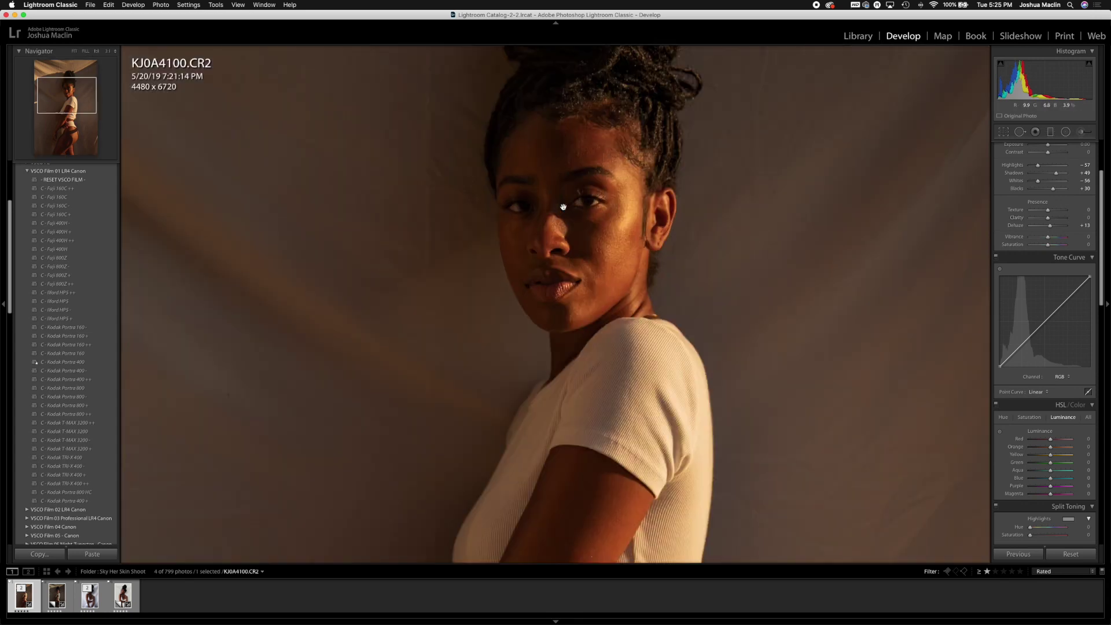
drag(1047, 218, 1046, 221)
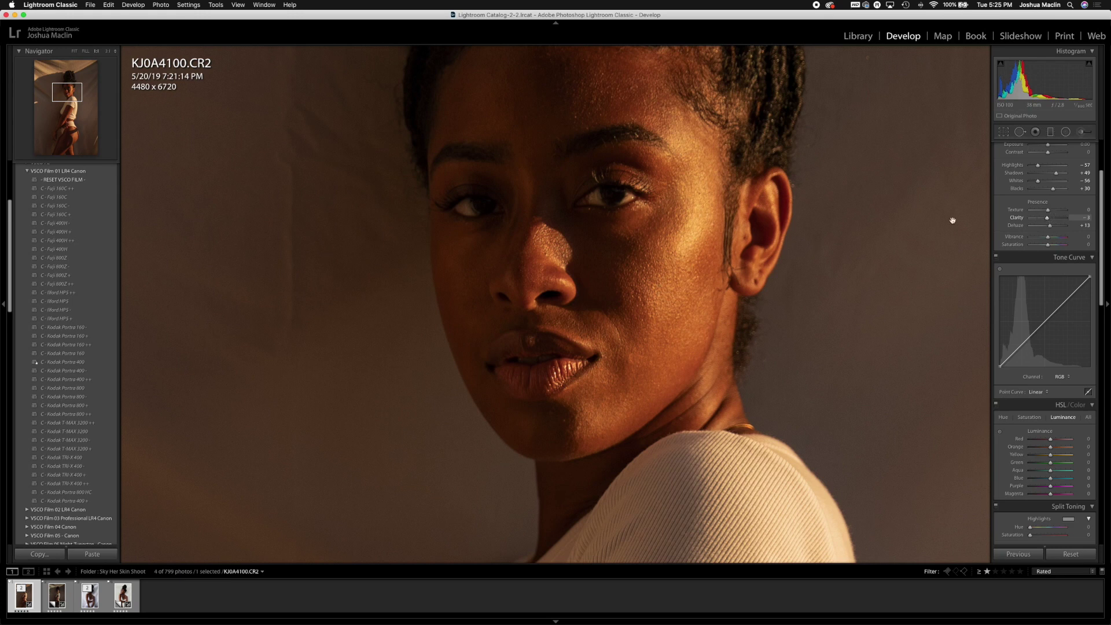
click(458, 176)
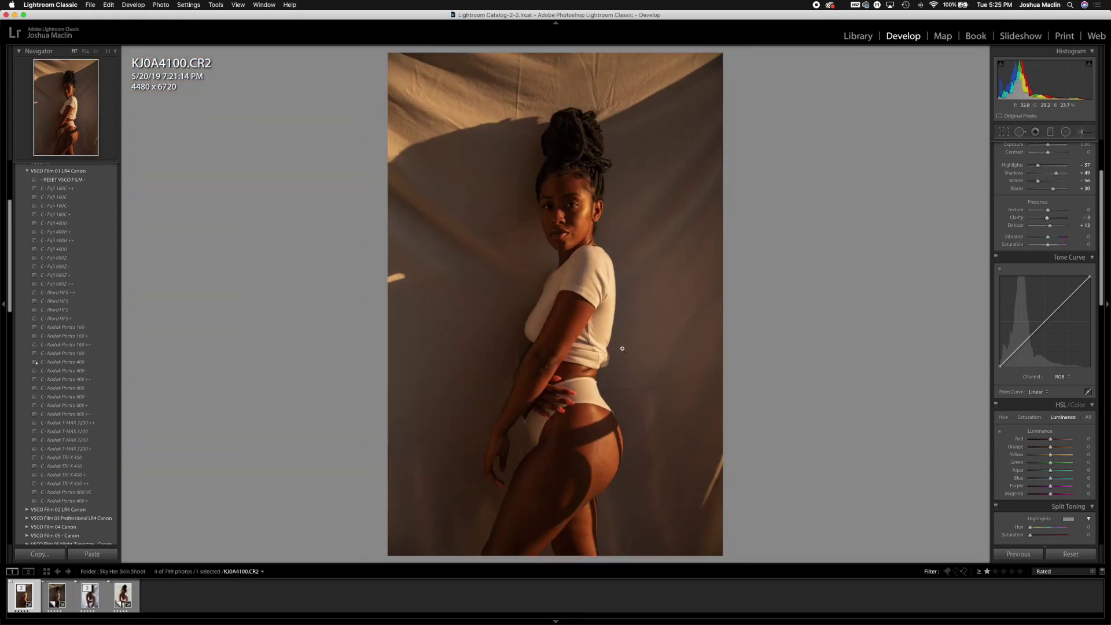
Lower the photo's Saturation to −34 and raise its Vibrance to +33
click(1047, 246)
drag(1048, 245, 1044, 246)
drag(1045, 246, 1053, 241)
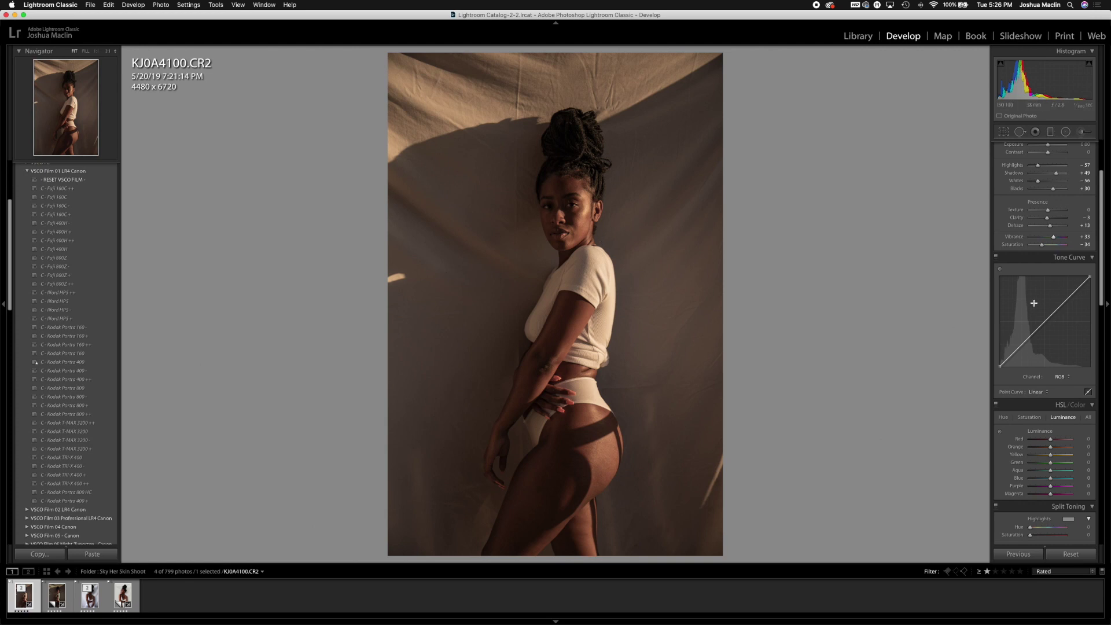
Add shadow, midtone and highlight points to the RGB tone curve, and lower its white endpoint and highlight point
scroll(1033, 302, down, 2)
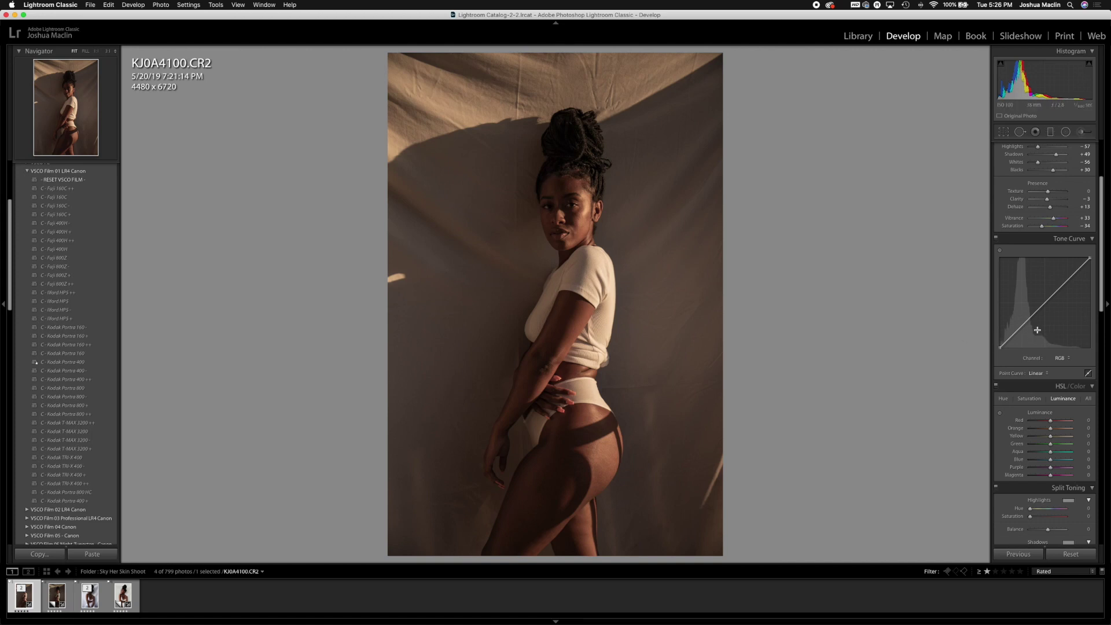
scroll(1036, 327, down, 2)
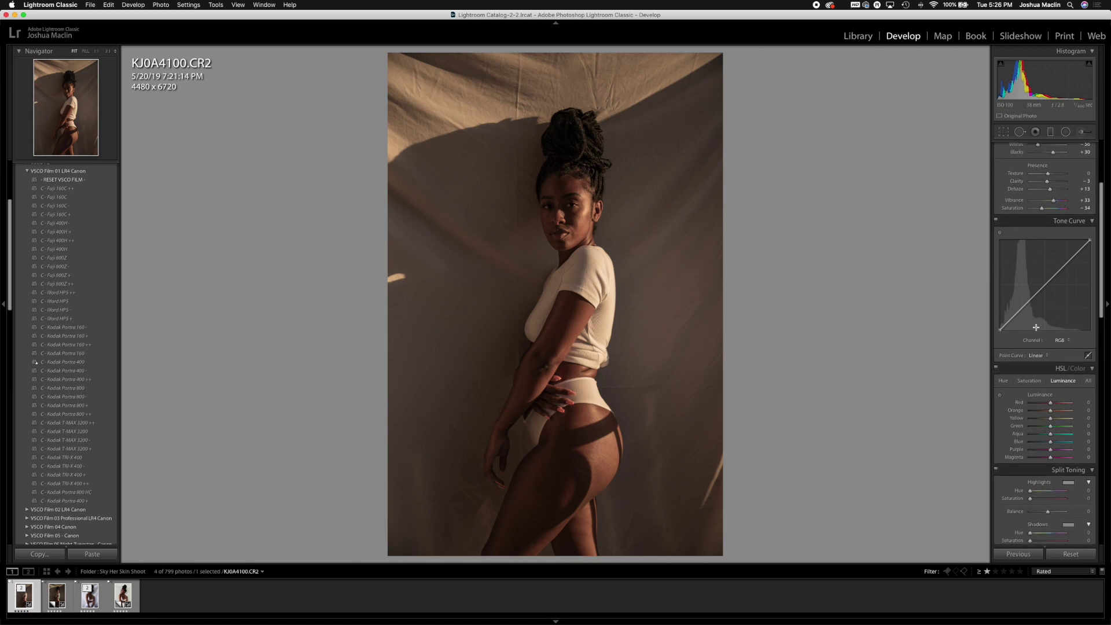
scroll(1038, 321, up, 2)
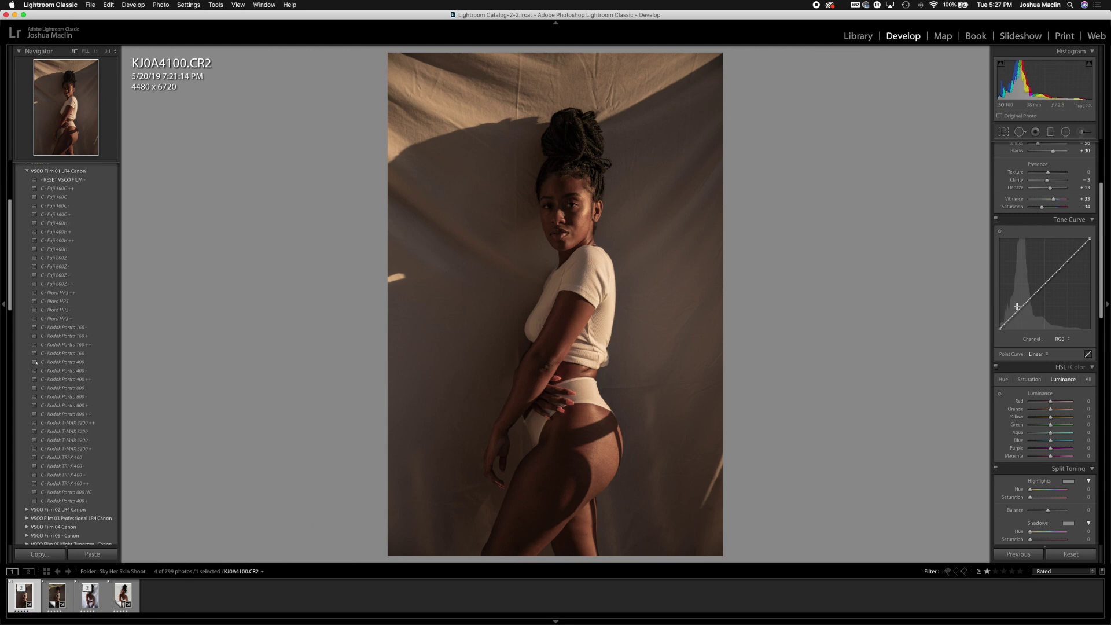
click(1021, 309)
click(1044, 281)
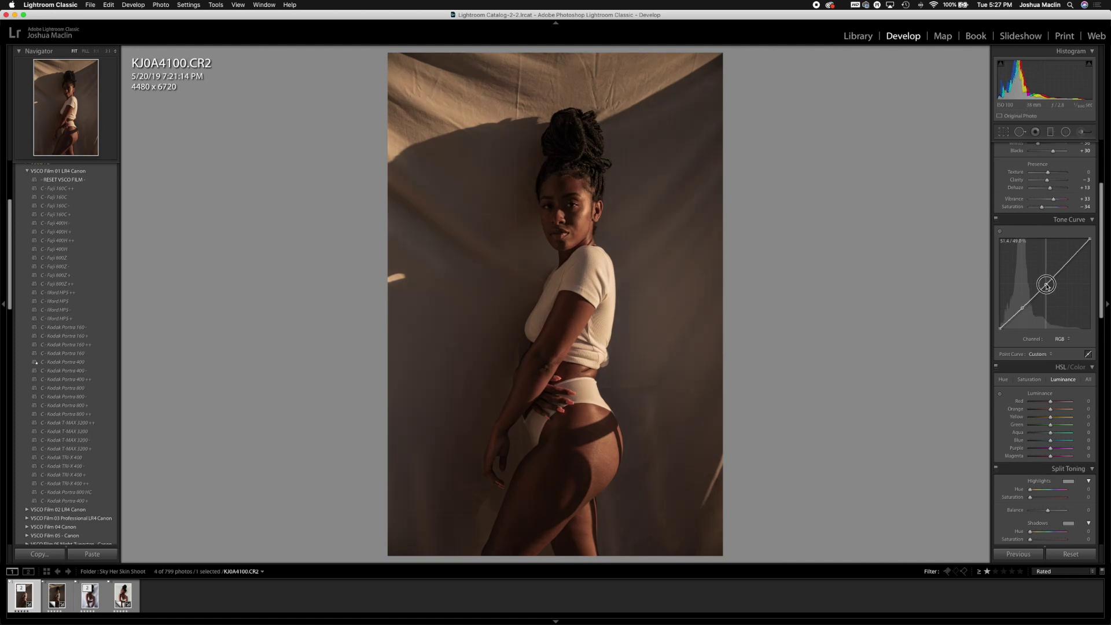
click(1069, 259)
drag(1091, 239, 1098, 252)
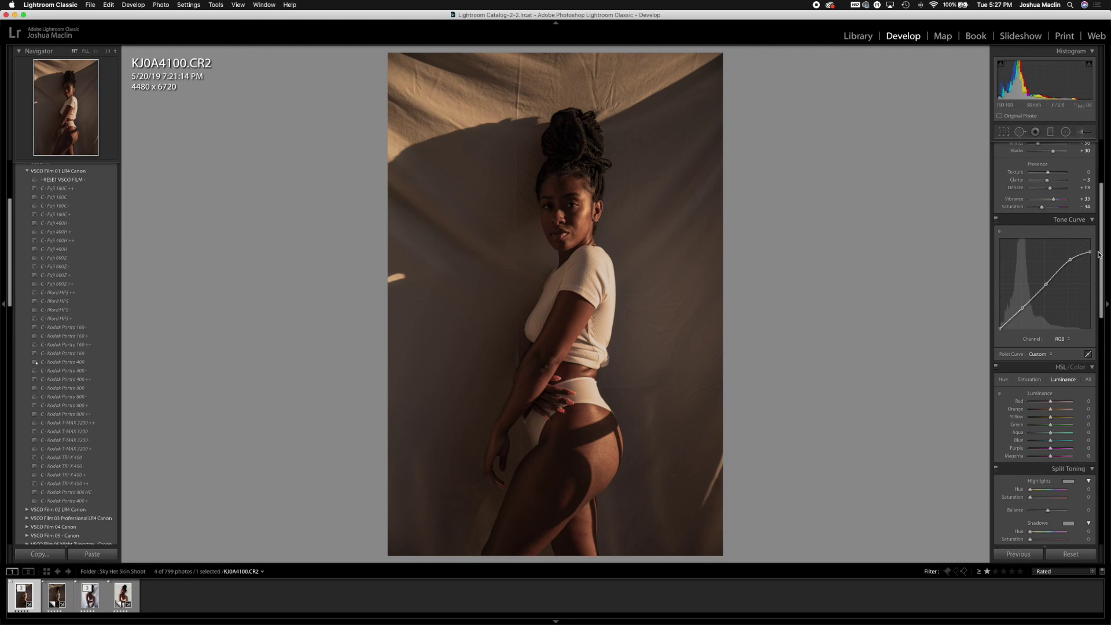
drag(1068, 259, 1045, 286)
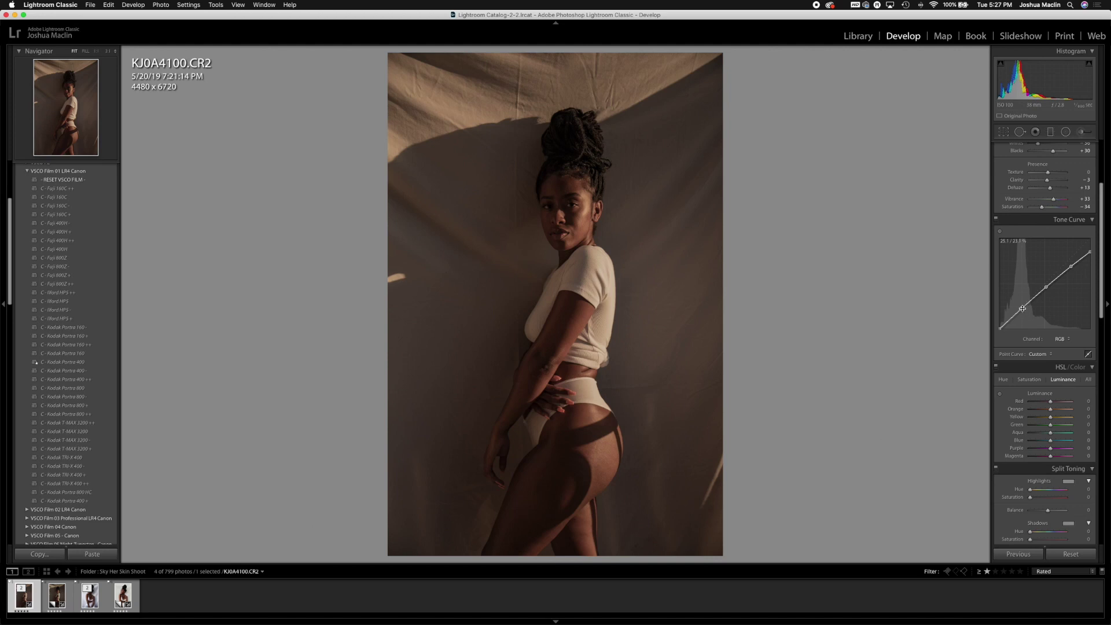
Lower the tone curve's shadow point, compare the photo with its original, and fine-tune the highlight and shadow points
drag(1022, 308, 1017, 316)
key(backslash)
key(backslash)
key(backslash)
key(backslash)
drag(1070, 266, 1071, 265)
drag(1017, 315, 1021, 312)
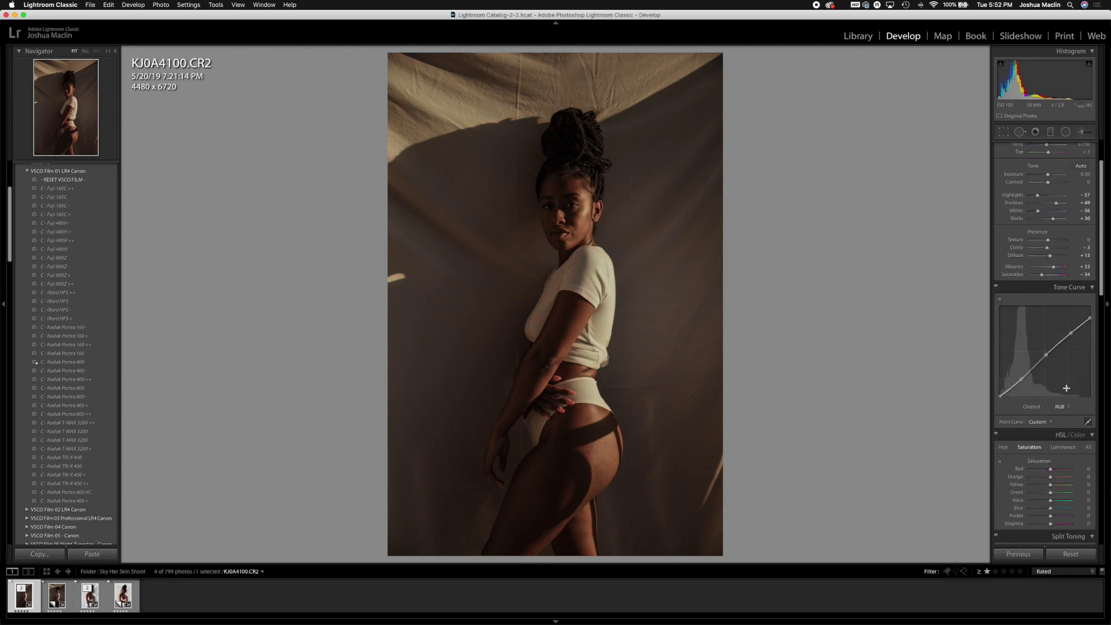
Raise the HSL saturation of Red to +80 and Orange to +12
scroll(1065, 399, down, 3)
scroll(1064, 398, down, 2)
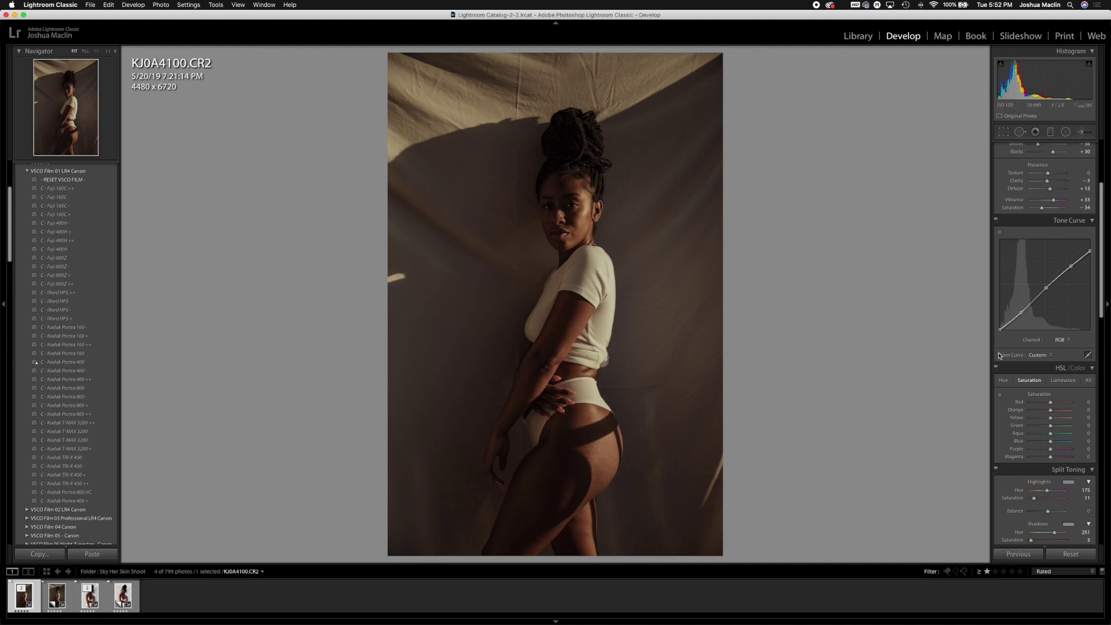
scroll(1055, 399, down, 2)
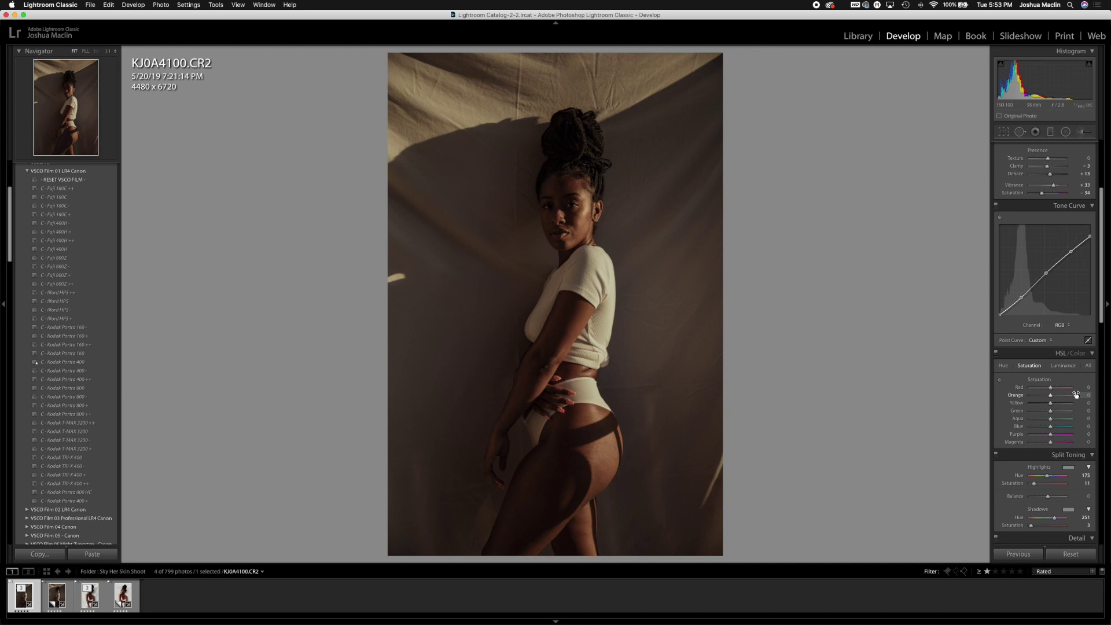
mouse_move(1050, 387)
mouse_down()
mouse_move(1062, 388)
mouse_move(1000, 387)
mouse_move(1106, 391)
mouse_move(1032, 389)
mouse_move(1062, 395)
mouse_up()
drag(1068, 395, 1068, 396)
mouse_move(1052, 397)
mouse_down()
mouse_move(1069, 396)
mouse_move(1012, 395)
mouse_move(1106, 396)
mouse_move(1048, 401)
mouse_up()
double_click(1048, 396)
drag(1048, 397, 1055, 402)
Reduce HSL saturation for Yellow to −74, Green to −95, Aqua to −84, Blue to −80, Purple to −77 and Magenta to −63
mouse_move(1053, 407)
mouse_down()
mouse_move(1028, 407)
mouse_move(1105, 411)
mouse_move(988, 408)
mouse_move(1106, 412)
mouse_move(967, 409)
mouse_move(1062, 414)
mouse_move(1042, 412)
mouse_up()
drag(1038, 412, 1037, 413)
drag(1050, 412, 1027, 429)
mouse_move(1033, 441)
mouse_down()
mouse_move(1045, 440)
mouse_move(900, 431)
mouse_move(1048, 435)
mouse_up()
drag(1049, 443, 1037, 444)
Try shifting the Orange hue both ways in the HSL adjustments, including −6, and reset it to its default
click(1004, 367)
drag(1050, 397, 1049, 399)
click(1085, 397)
text(-6)
key(Return)
drag(1050, 400, 1055, 404)
drag(1056, 403, 1056, 403)
double_click(1056, 397)
click(1051, 397)
click(1084, 395)
text(-6)
double_click(1049, 395)
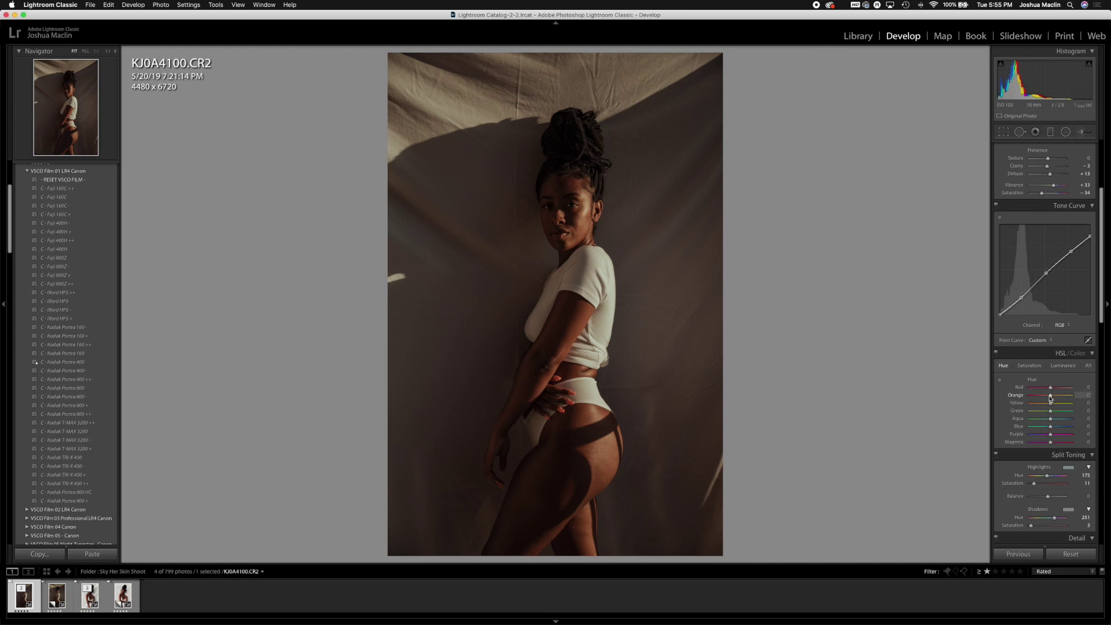
Try different red and green saturation levels in the HSL adjustments
click(1030, 366)
mouse_move(1052, 387)
mouse_down()
mouse_move(1062, 396)
mouse_move(1045, 397)
mouse_move(1064, 399)
mouse_move(1051, 393)
mouse_move(1050, 405)
mouse_move(1067, 405)
mouse_move(1055, 407)
mouse_up()
drag(1050, 410, 1108, 426)
drag(1107, 421, 1048, 416)
drag(1048, 416, 1045, 417)
Set the HSL luminance of Red to −21, Orange to +14 and Yellow to −40
click(1061, 366)
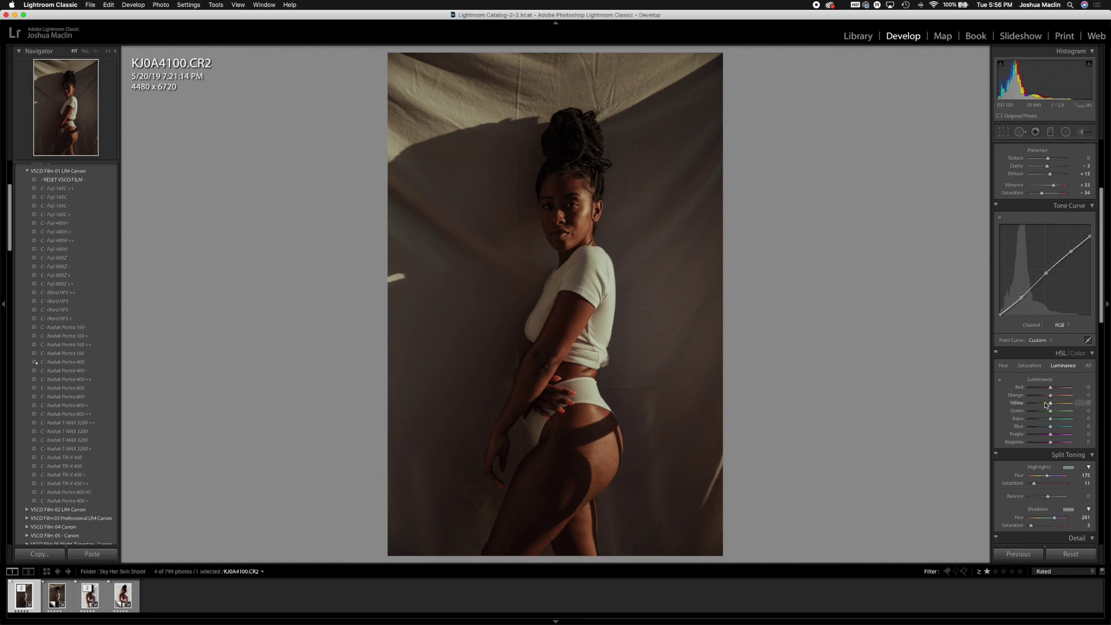
drag(1049, 387, 1048, 392)
drag(1049, 392, 1045, 393)
drag(1051, 399, 1054, 404)
mouse_move(1050, 405)
mouse_down()
mouse_move(1102, 404)
mouse_move(1030, 412)
mouse_move(1103, 412)
mouse_move(1043, 415)
mouse_up()
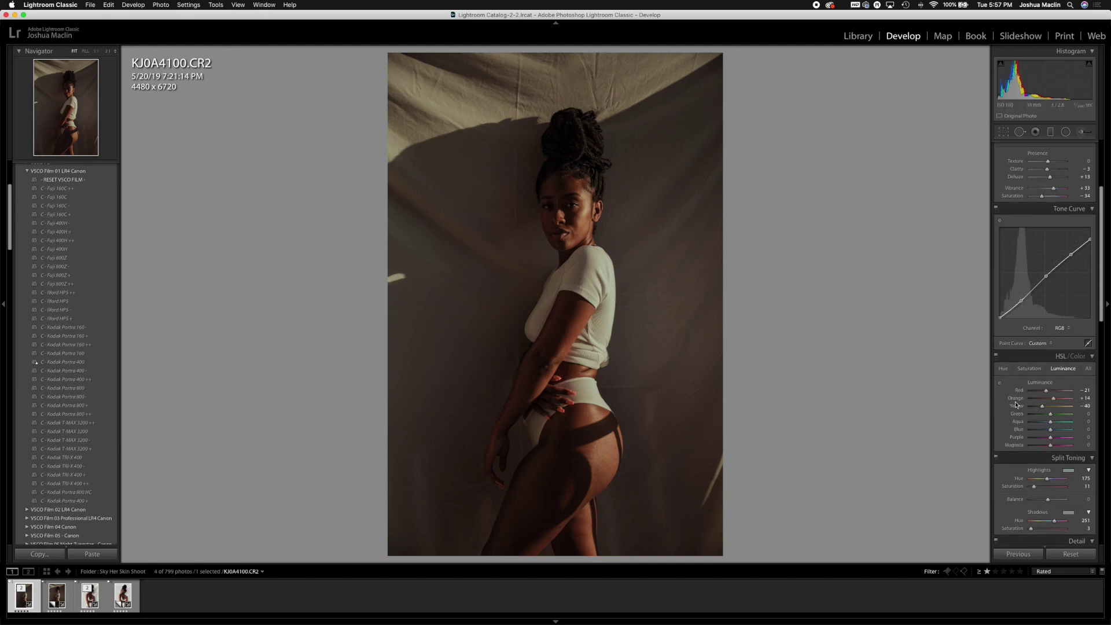
Compare the photo with and without the HSL adjustments
scroll(1016, 405, down, 2)
scroll(1016, 405, up, 7)
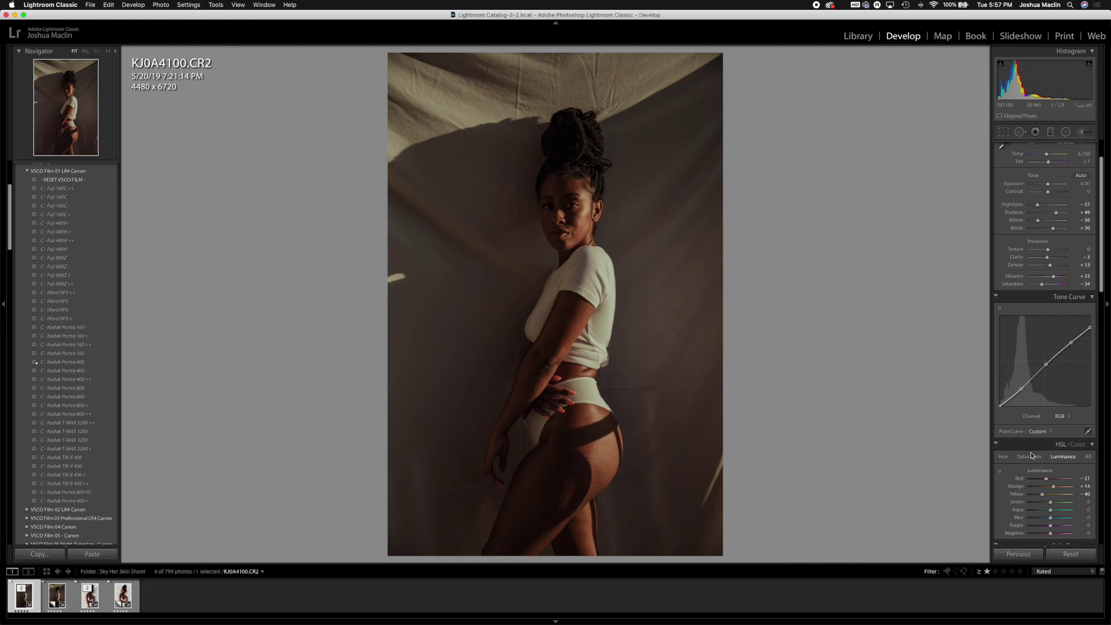
key(w)
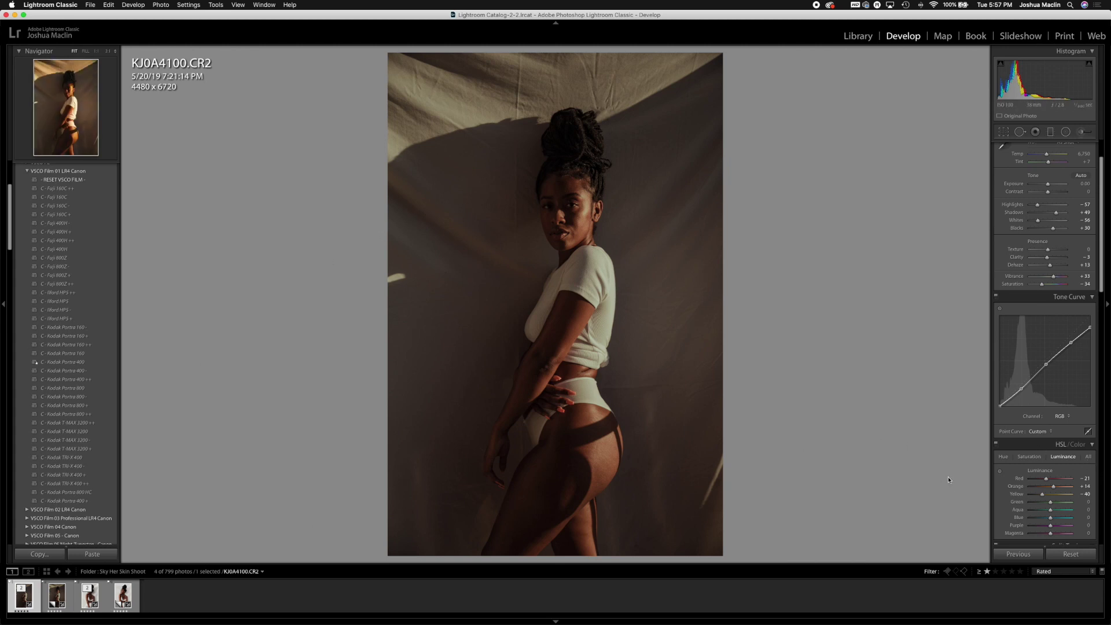
click(996, 444)
click(995, 444)
click(996, 444)
click(995, 444)
click(995, 445)
click(995, 444)
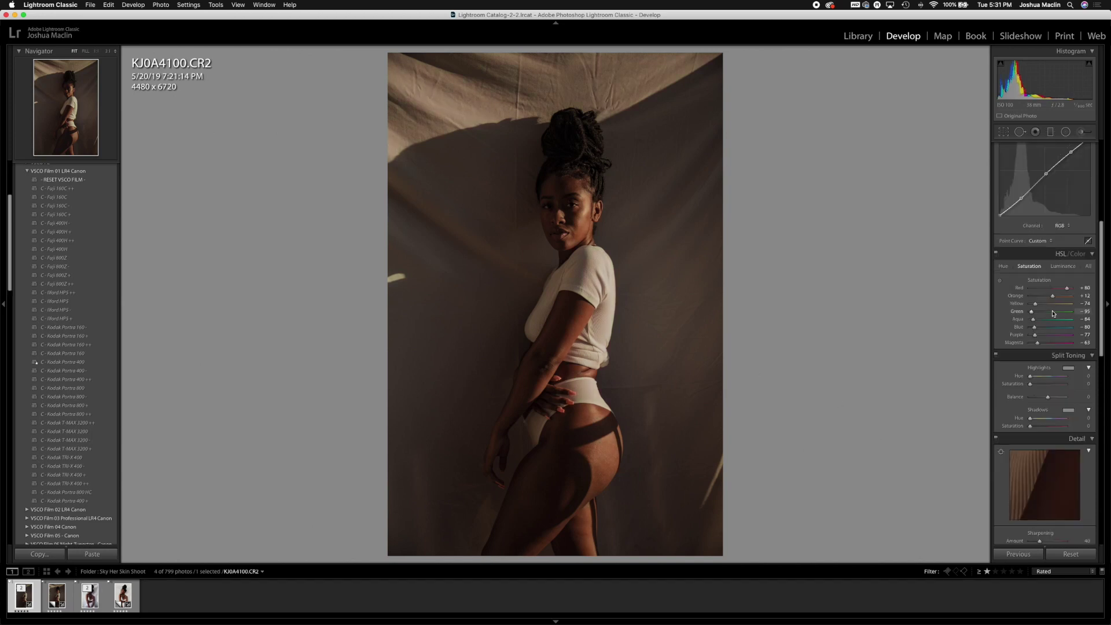
Set the Split Toning highlights to hue 11 and saturation 11, and compare the photo with its original
scroll(1060, 328, down, 5)
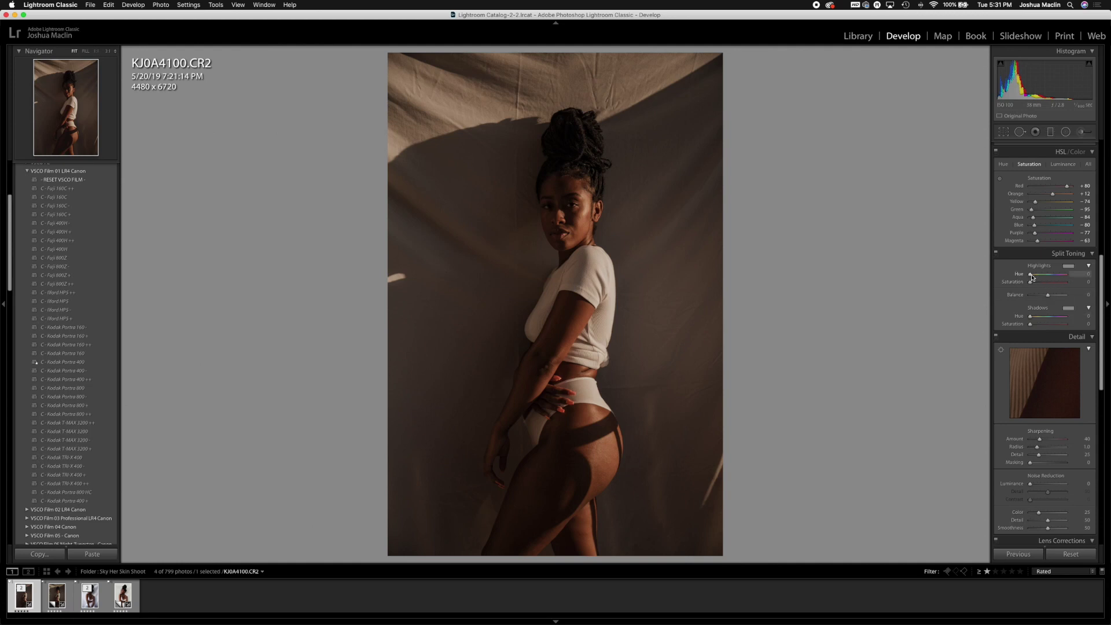
click(1087, 273)
text(11)
key(Return)
click(1030, 283)
drag(1030, 283, 1033, 285)
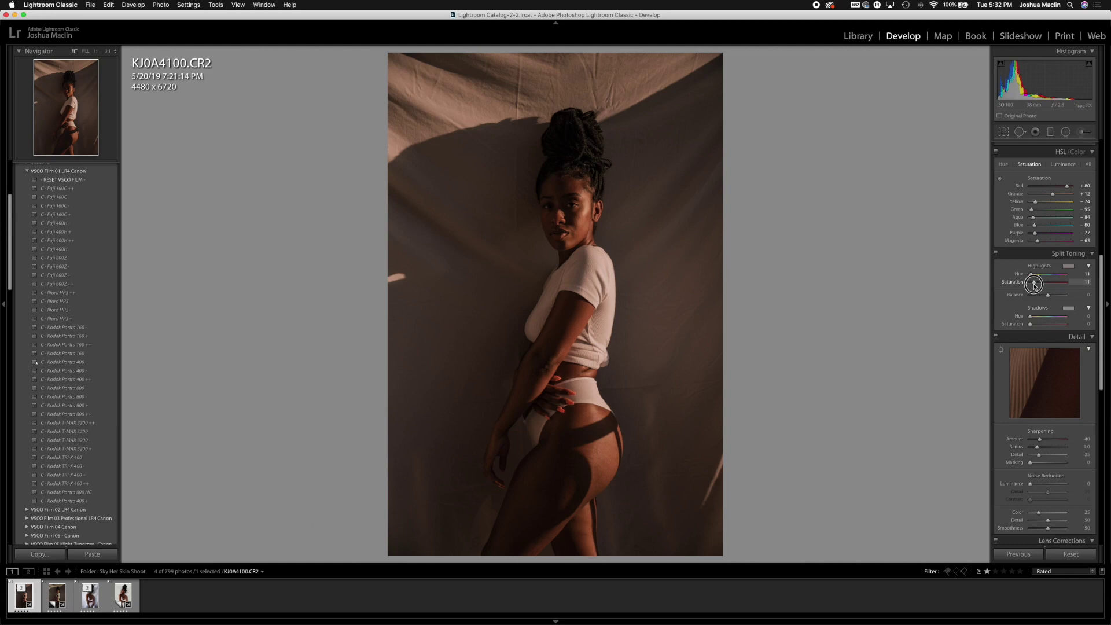
drag(1035, 285, 1034, 285)
key(backslash)
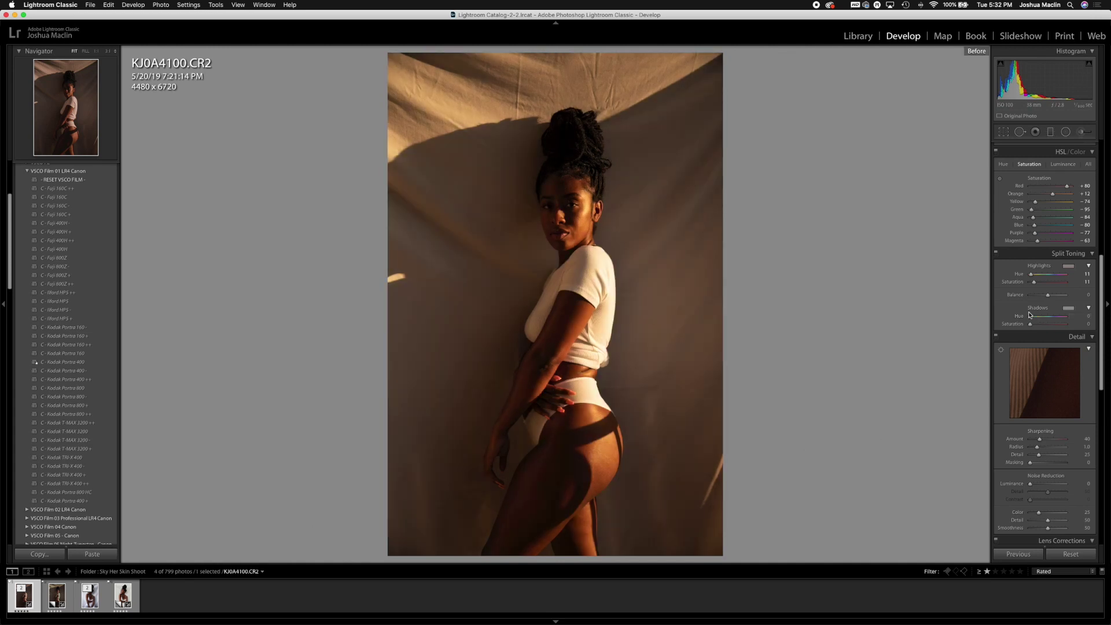
Change the Split Toning highlights hue to 175
drag(1033, 277, 1049, 280)
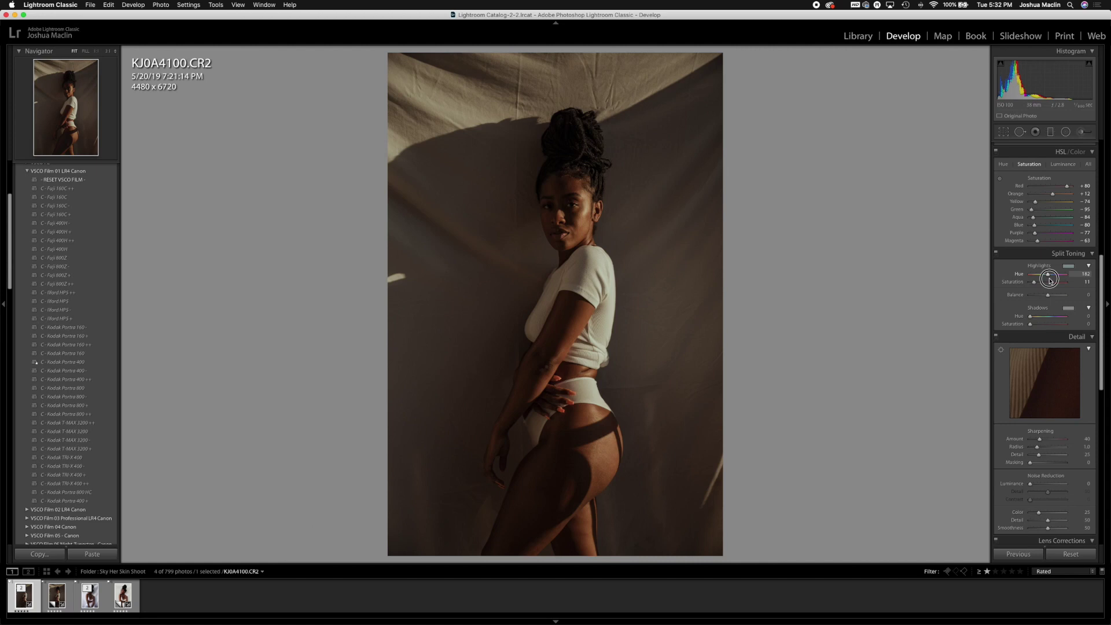
drag(1049, 280, 1049, 279)
drag(1049, 279, 1050, 279)
Compare the photo with and without the highlight split toning
click(995, 253)
click(995, 253)
click(995, 253)
click(995, 253)
click(994, 253)
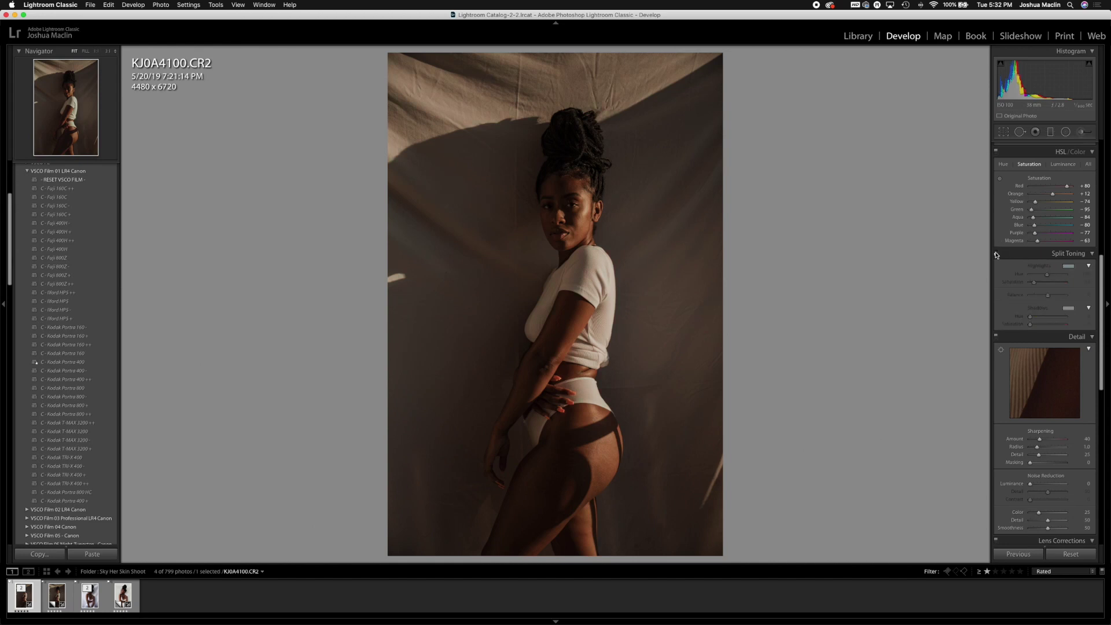
click(995, 254)
click(995, 254)
click(995, 254)
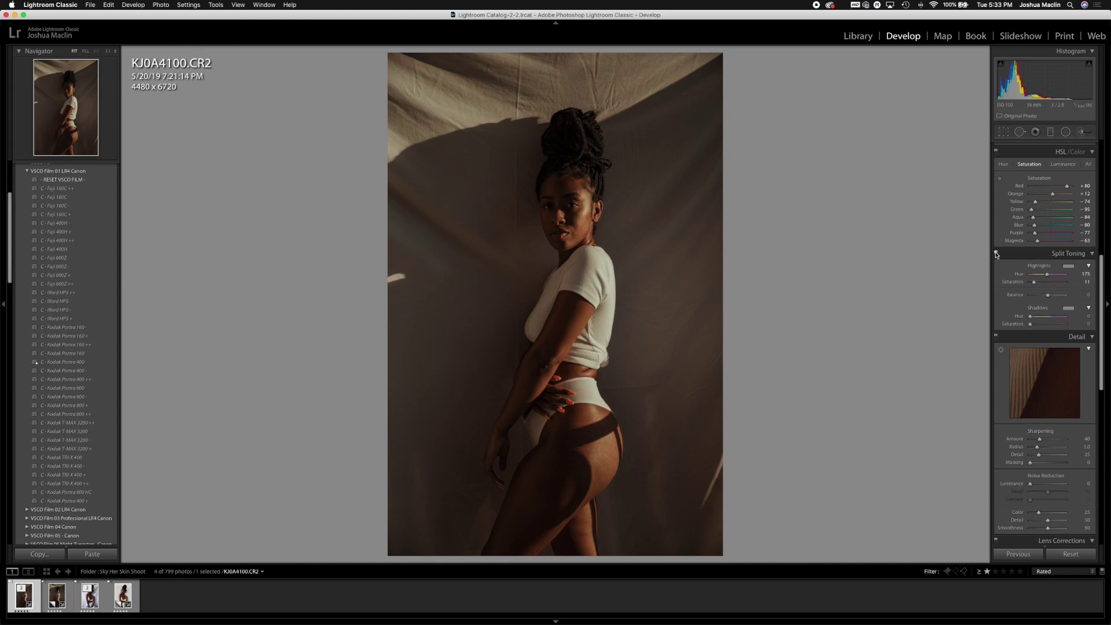
click(994, 254)
click(995, 254)
click(994, 253)
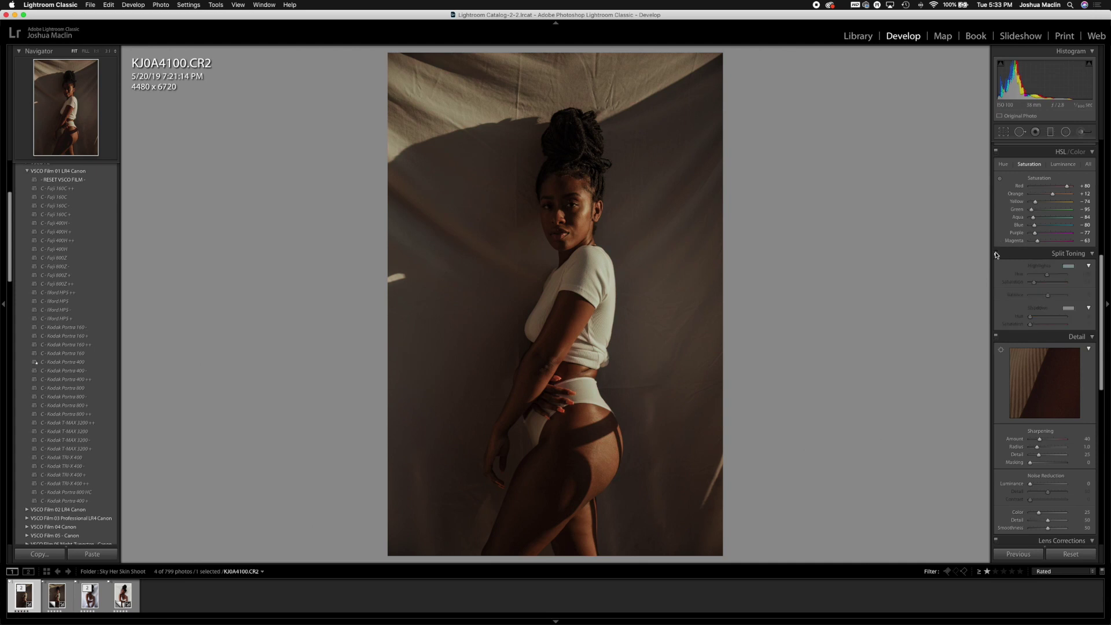
click(994, 253)
Set the Split Toning shadows to hue 251 and saturation 3
scroll(1073, 284, up, 2)
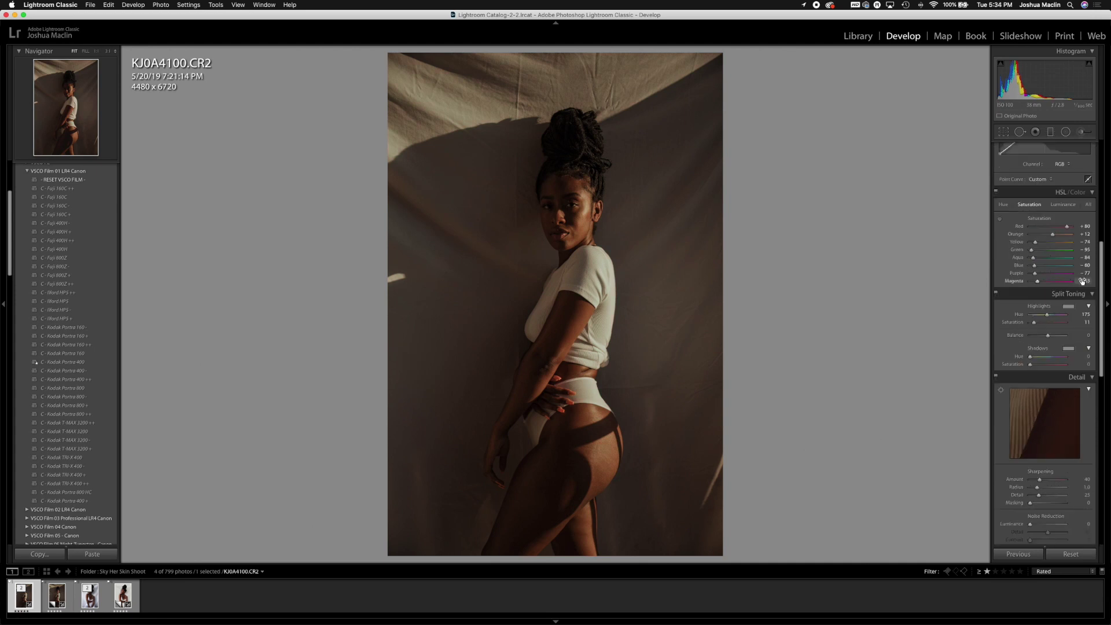
drag(1029, 358, 1053, 363)
drag(1053, 362, 1054, 361)
drag(1054, 360, 1053, 360)
click(1087, 364)
Compare the photo with and without the combined highlight and shadow split toning
click(996, 294)
click(996, 296)
click(996, 295)
click(996, 296)
click(996, 296)
click(996, 295)
click(996, 295)
click(996, 295)
click(996, 295)
click(996, 296)
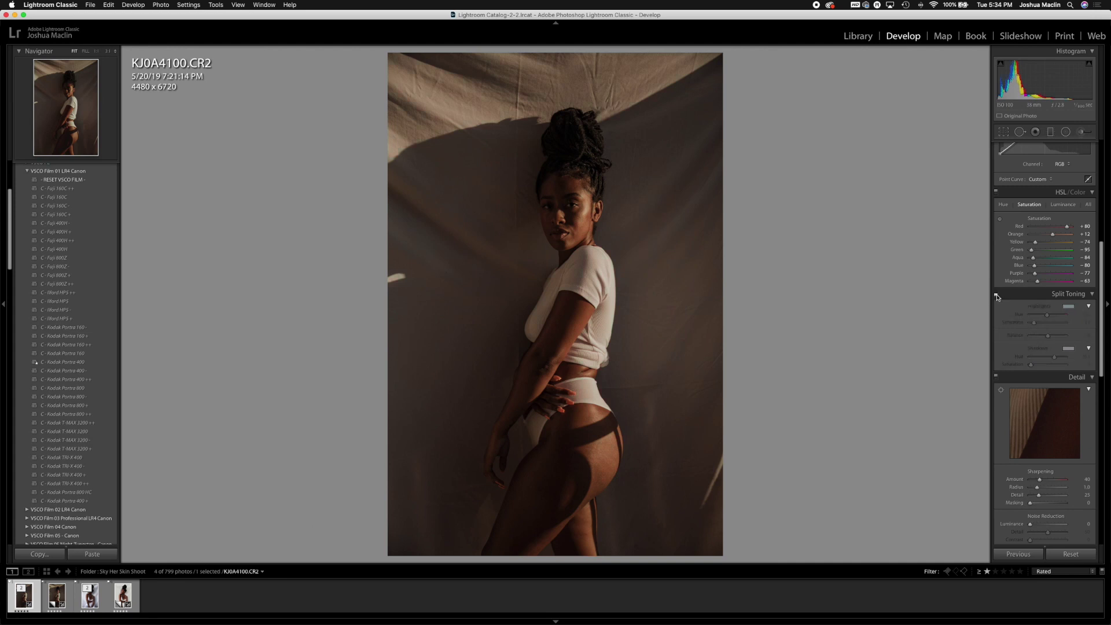
click(996, 296)
click(996, 296)
click(996, 296)
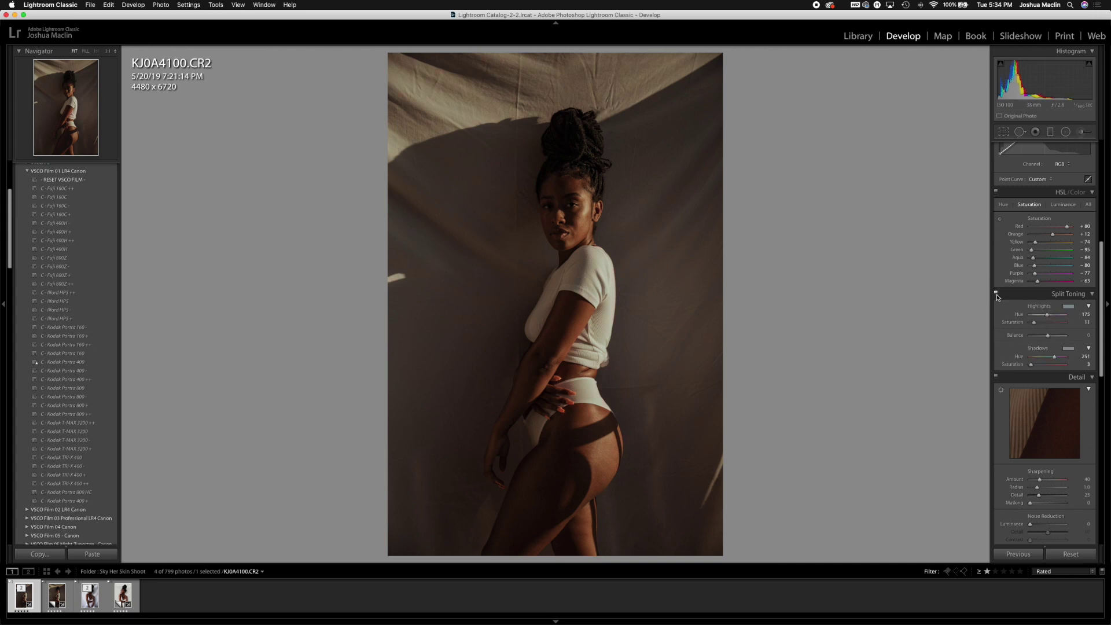
click(996, 296)
click(996, 296)
Look through the photo's Detail, Lens Corrections and Transform settings
scroll(1004, 322, down, 5)
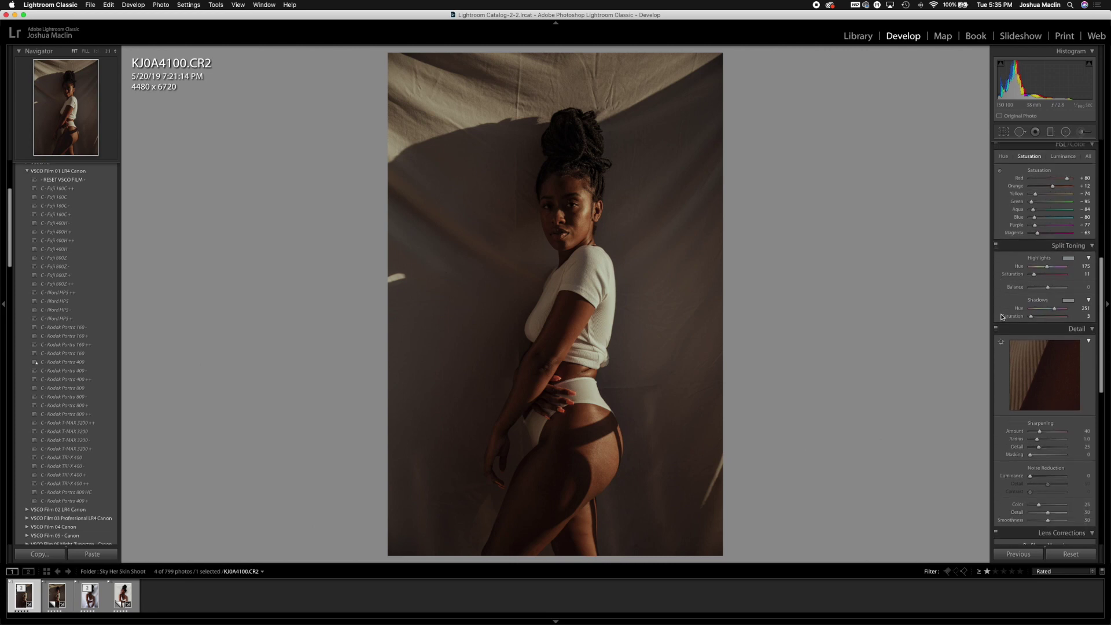
scroll(1005, 322, down, 4)
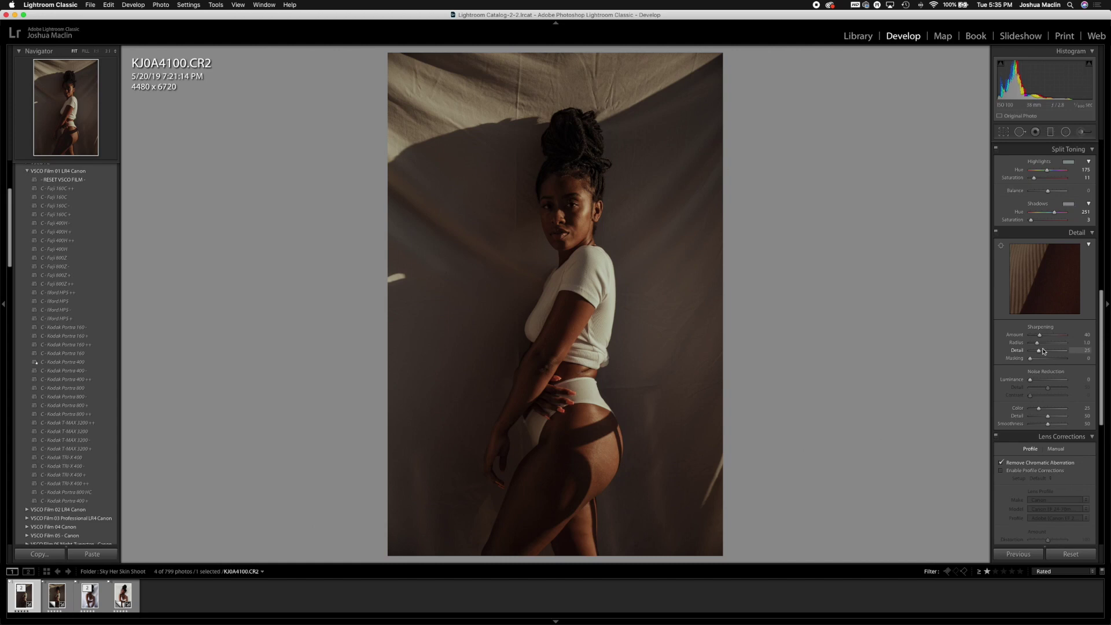
mouse_move(566, 218)
mouse_down()
mouse_move(550, 203)
mouse_move(561, 210)
mouse_up()
scroll(1028, 284, down, 1)
scroll(1027, 284, down, 5)
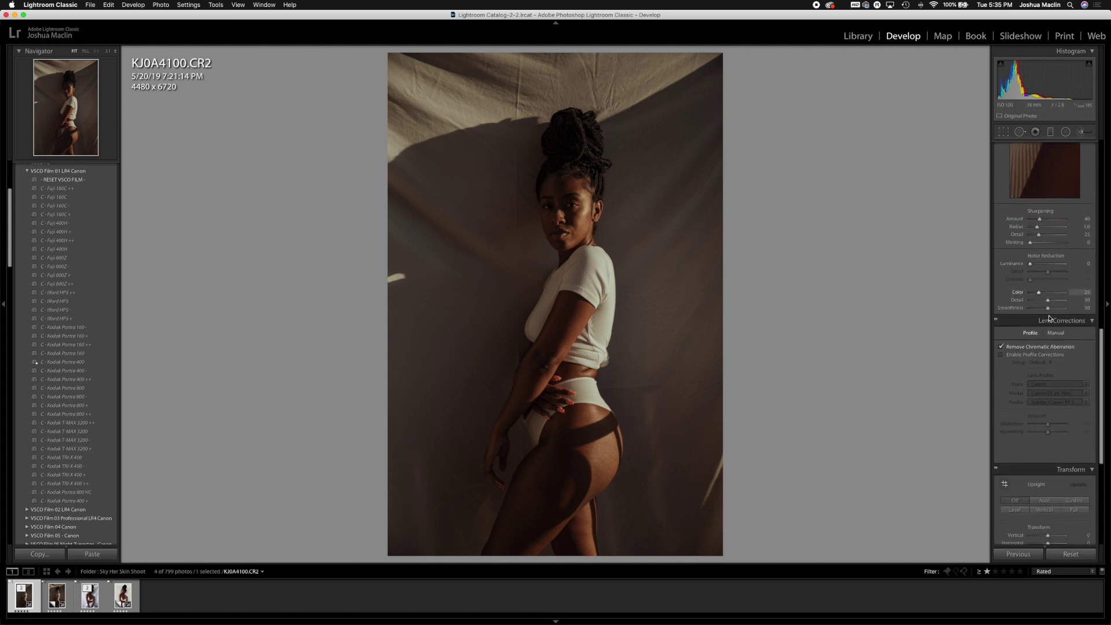
scroll(1030, 382, down, 2)
scroll(1030, 382, down, 2)
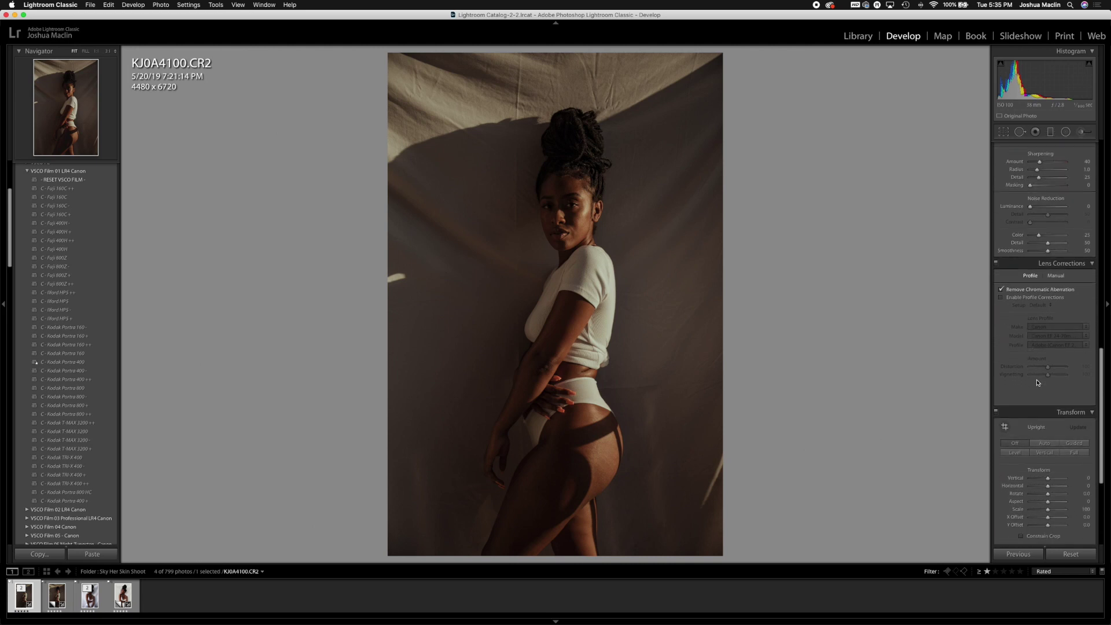